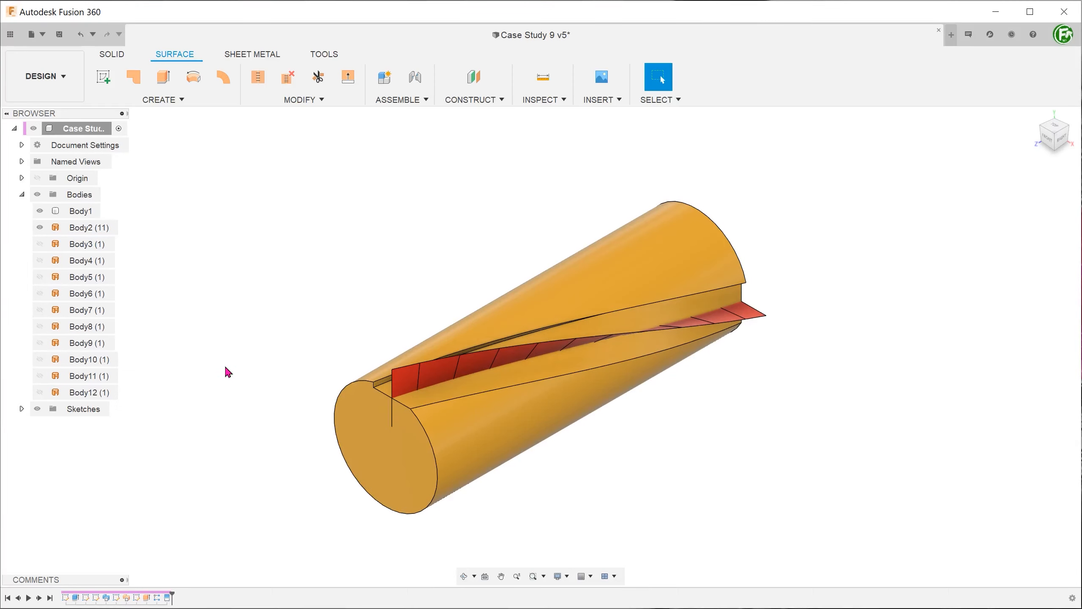
Examine the split edges along the twisted surface from both ends of the cylinder, then restore the home view
middle_click_drag(576, 460, 441, 221, "shift")
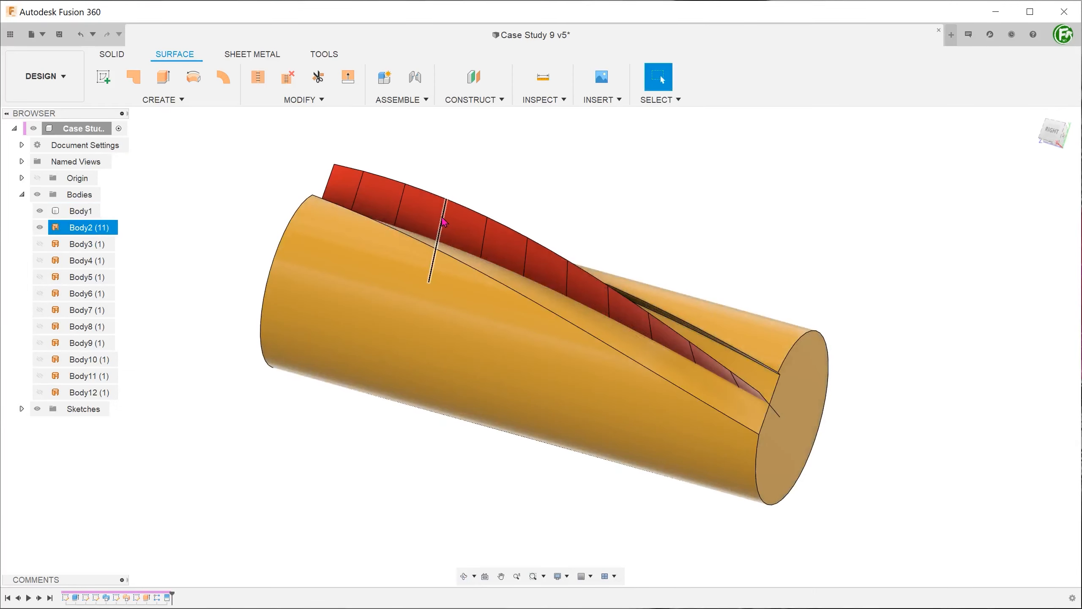
left_click(439, 231)
left_click(482, 240)
left_click(525, 258)
left_click(566, 277)
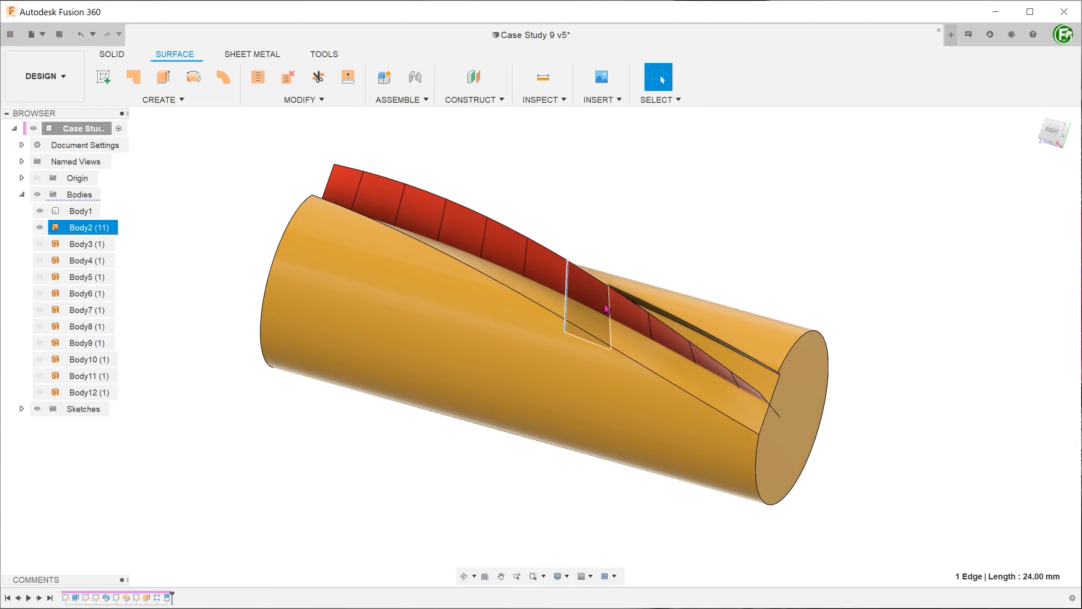
left_click(608, 298)
middle_click_drag(370, 455, 405, 452, "shift")
left_click(1033, 115)
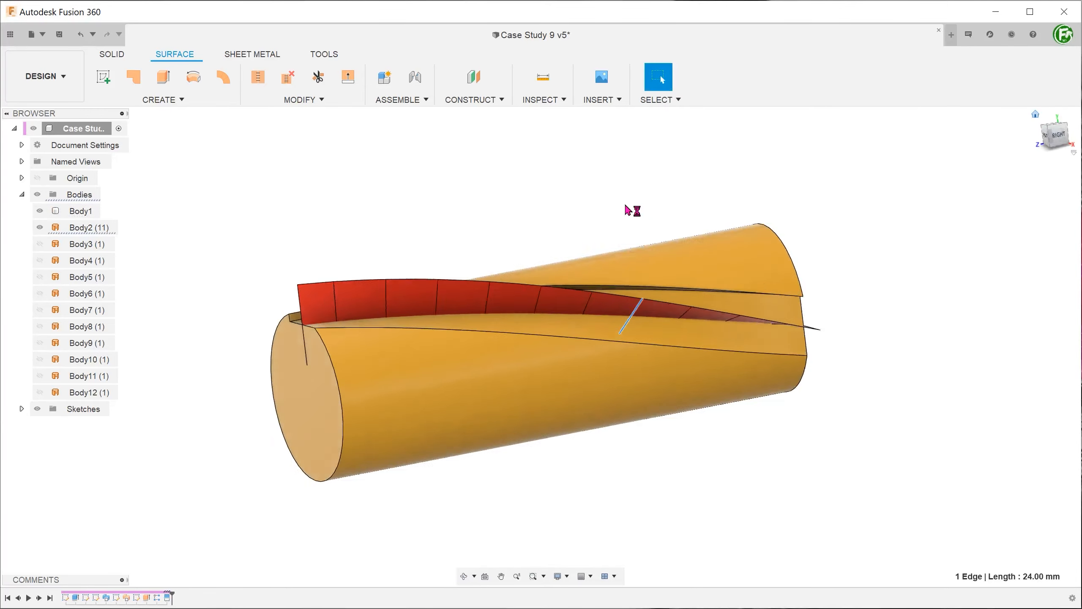
left_click(448, 233)
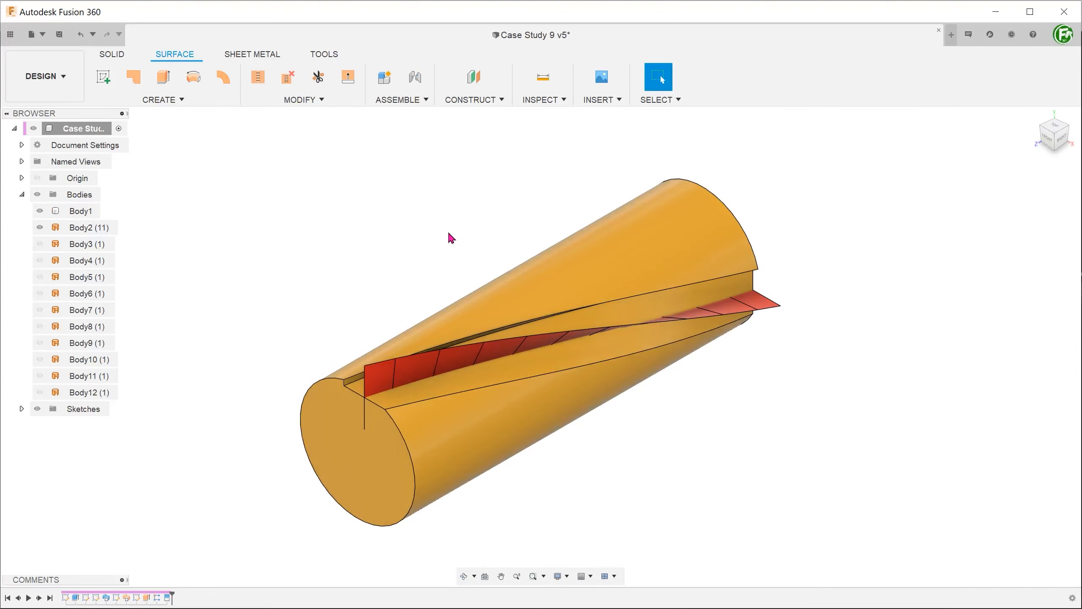
Cut a 5 mm circular hole into the cylinder with Pipe, following the twisted surface's split edge nearest the front end
left_click(112, 55)
left_click(209, 103)
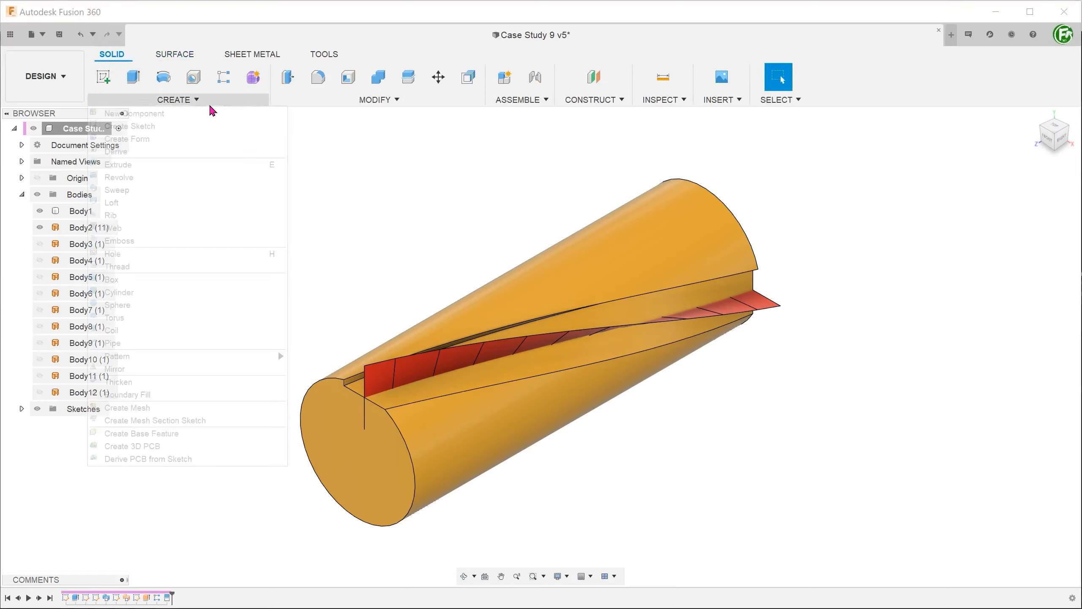
left_click(205, 347)
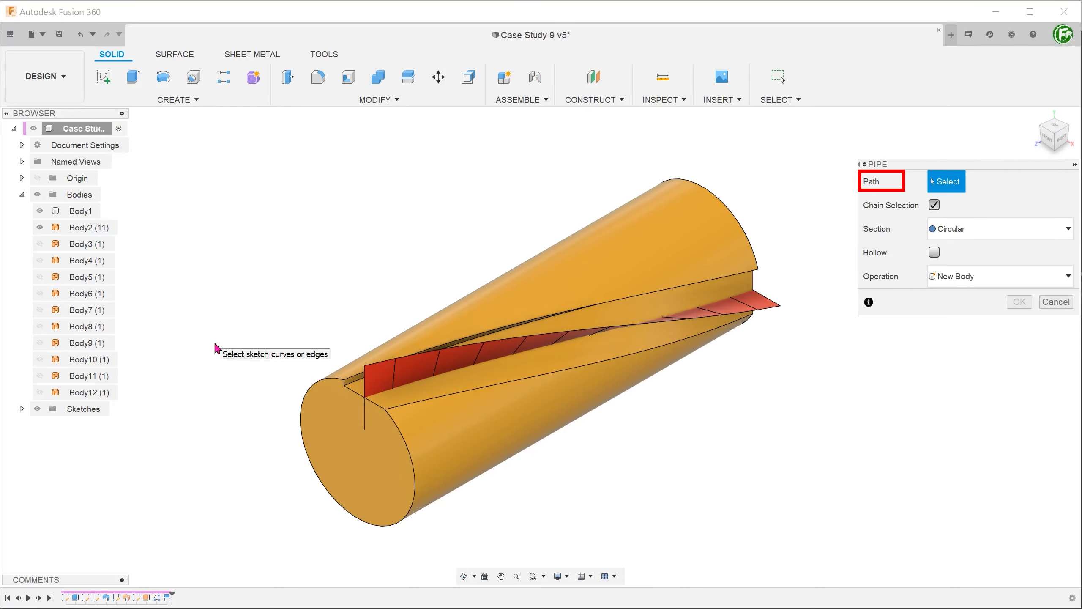
left_click(394, 384)
left_click_drag(412, 369, 407, 374)
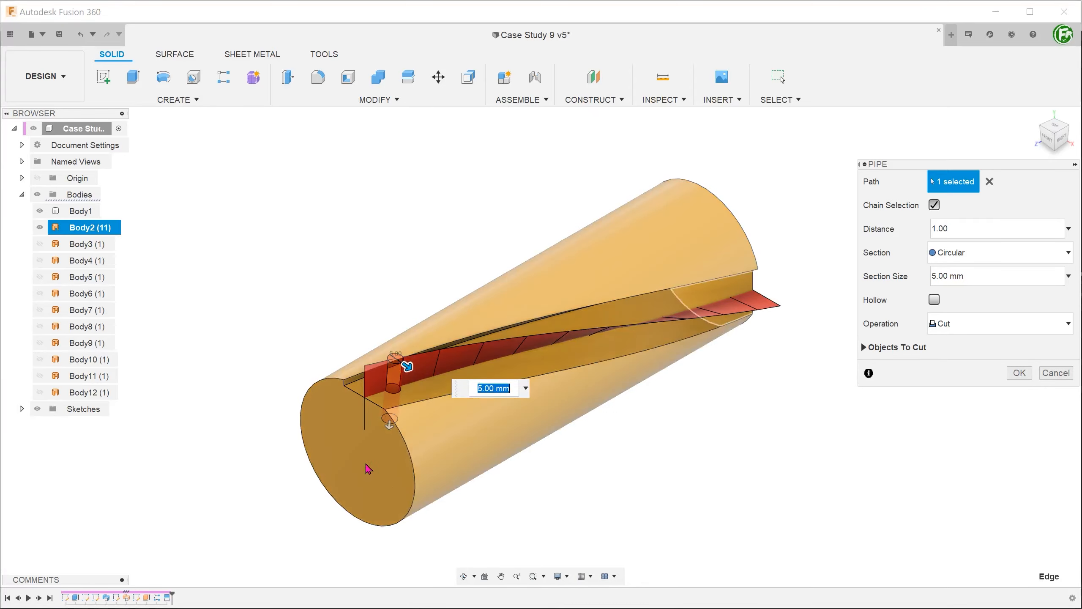
scroll(365, 459, "up", 3)
middle_click_drag(360, 425, 426, 430, "shift")
key("Return")
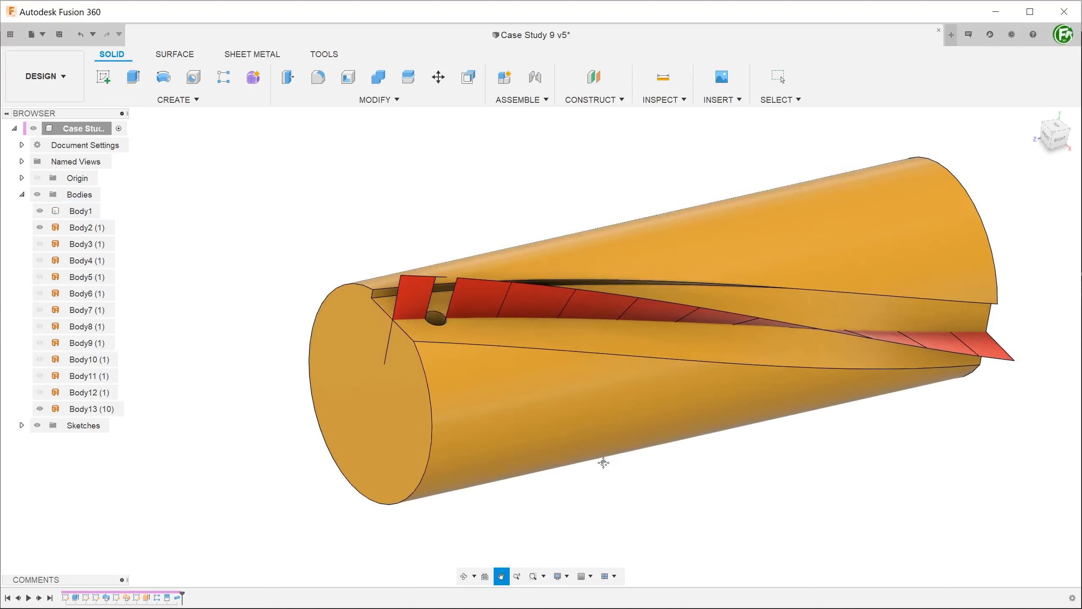
Repeat the 5 mm circular Pipe cut along the second and third split edges of the twisted surface
middle_click_drag(601, 461, 538, 457, "shift")
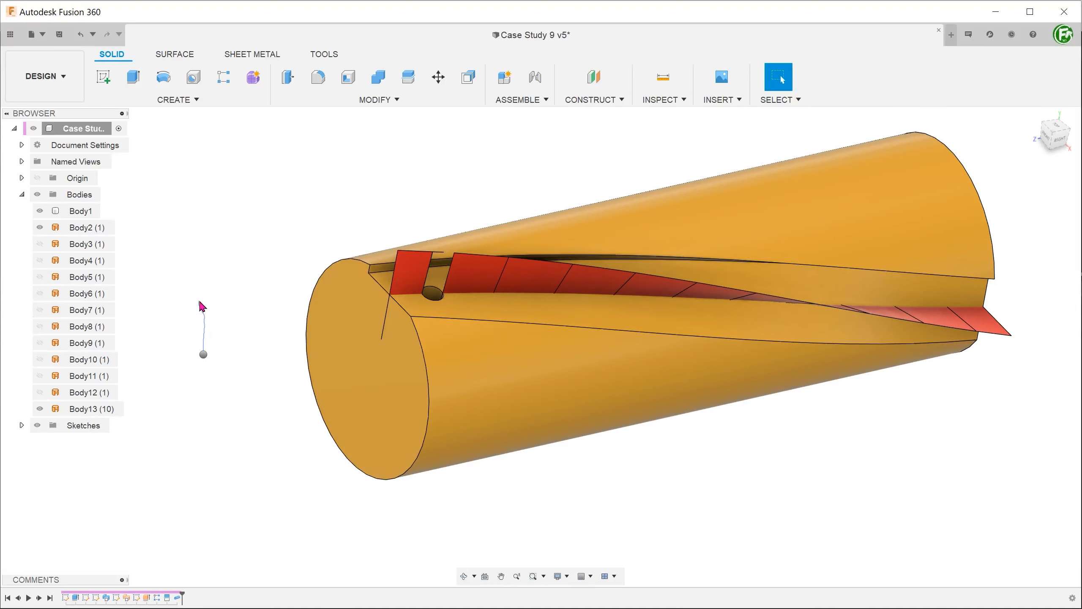
key("Return")
left_click(513, 266)
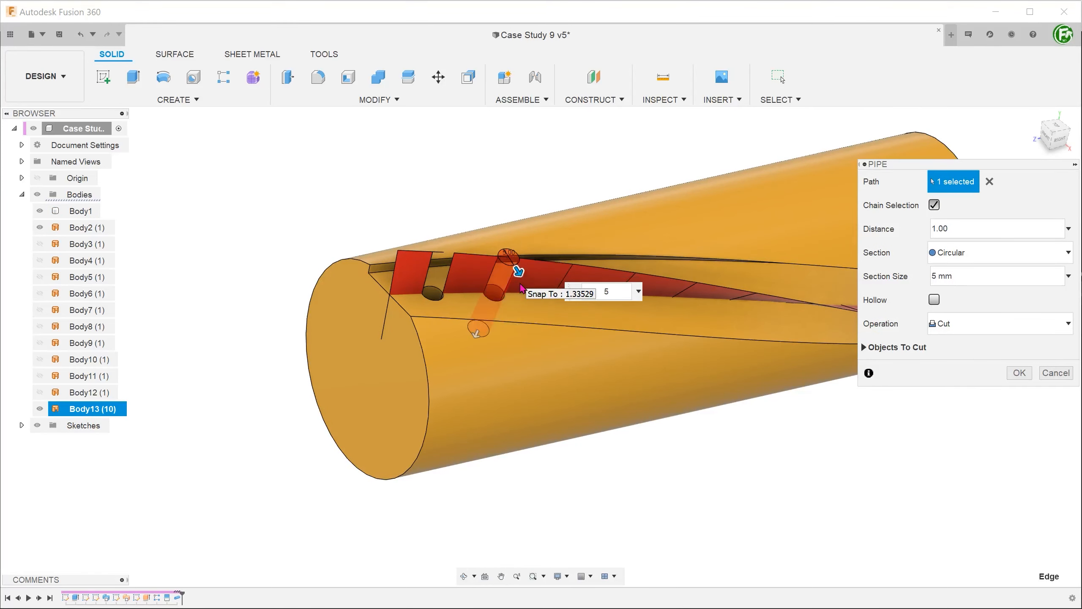
key("Return")
right_click(207, 219)
left_click(209, 179)
left_click(564, 288)
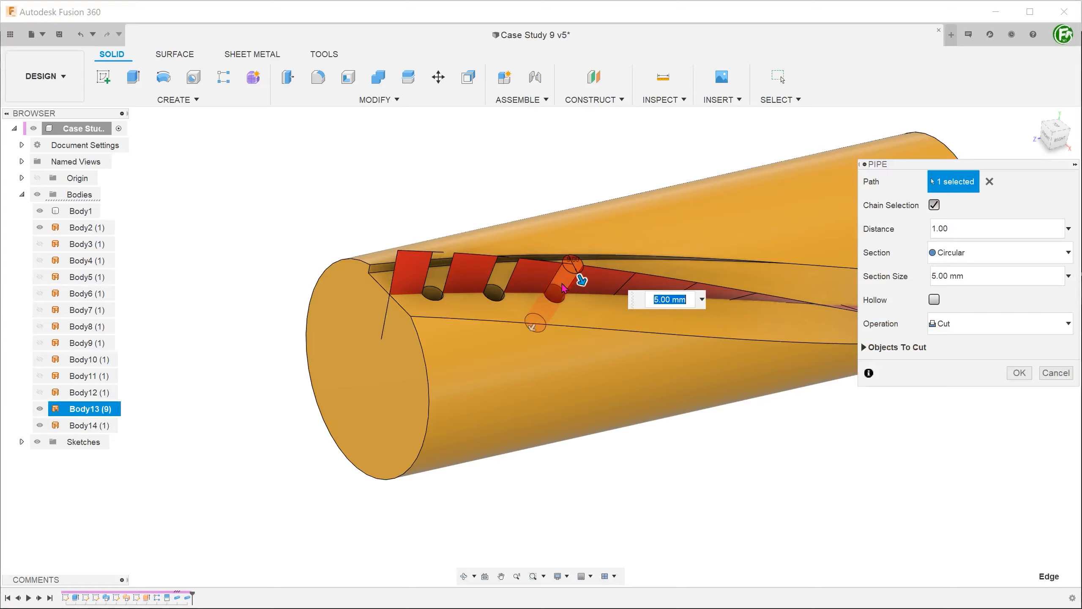
key("Return")
Repeat the 5 mm circular Pipe cut along the remaining seven split edges up to the cylinder's far end
middle_click_drag(564, 288, 293, 208, "shift")
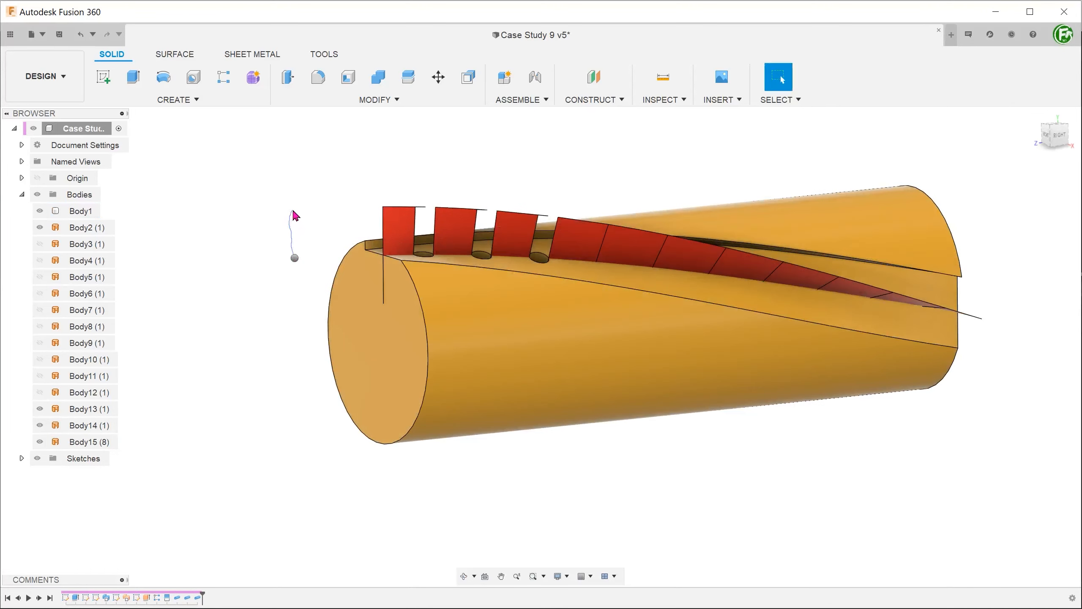
right_click(284, 205)
left_click(284, 166)
left_click(602, 255)
key("Return")
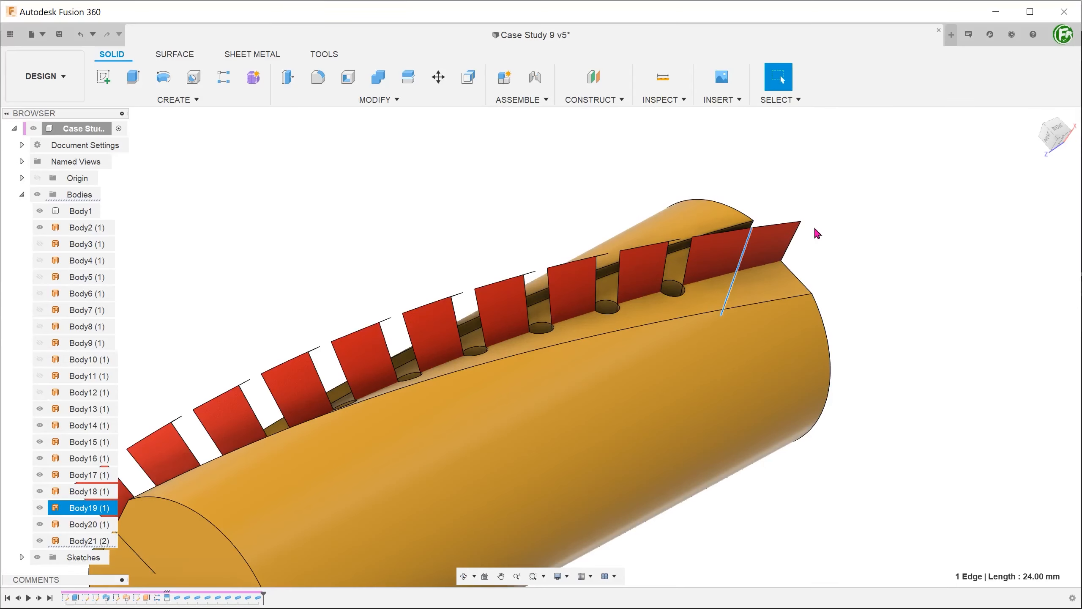
left_click(768, 234)
key("Return")
middle_click_drag(768, 235, 356, 324, "shift")
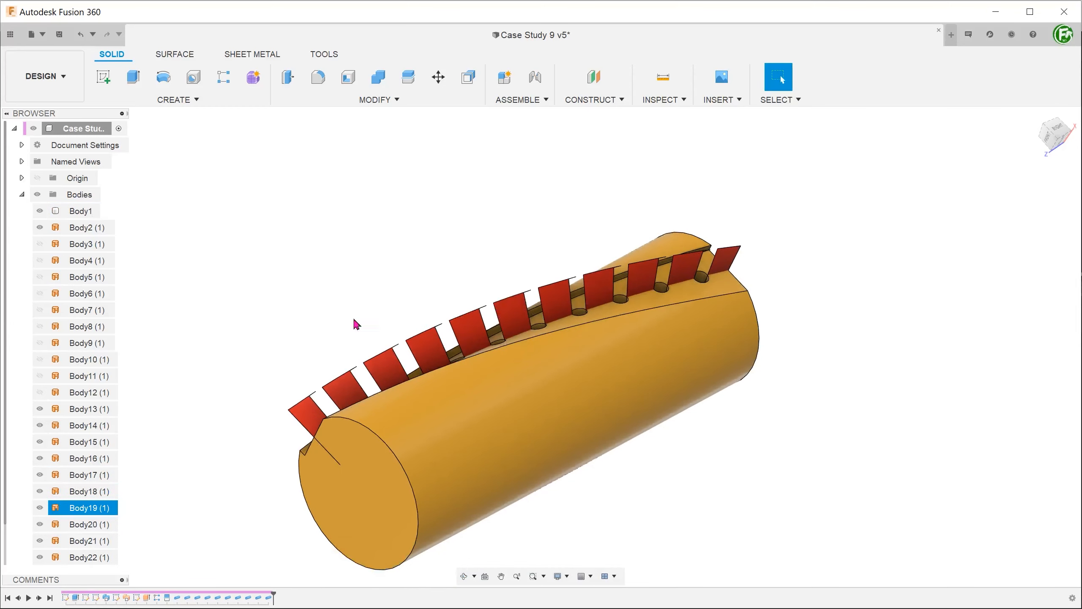
Hide surface bodies Body13 through Body22 and Body2 so only the solid cylinder is displayed
left_click(22, 195)
left_click(22, 195)
left_click(68, 409, "ctrl")
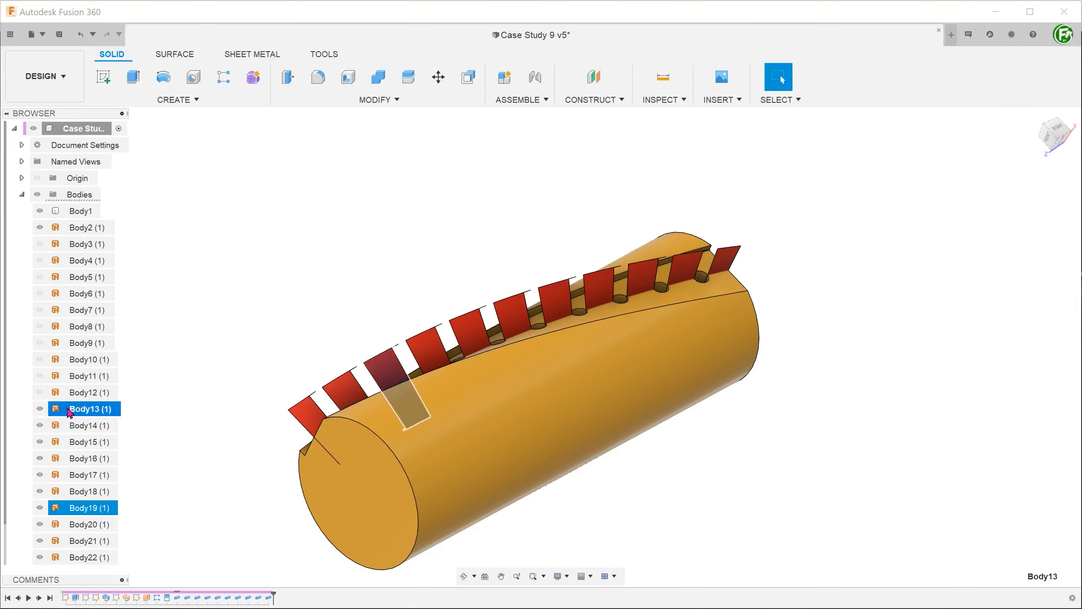
scroll(68, 468, "down", 1)
left_click(64, 540, "shift")
right_click(58, 540)
right_click(69, 412)
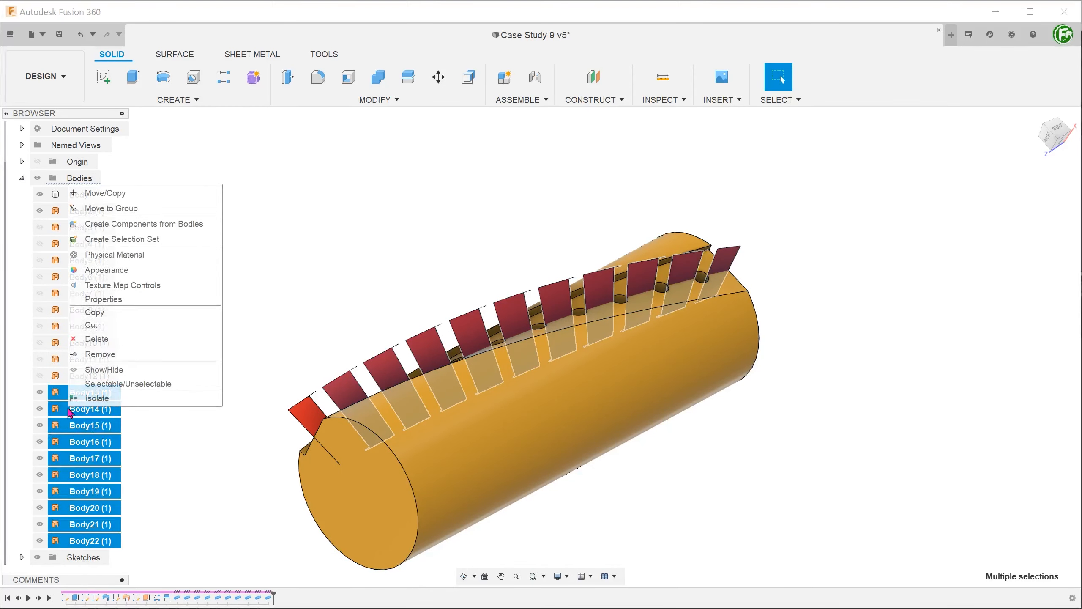
left_click(170, 369)
left_click(218, 371)
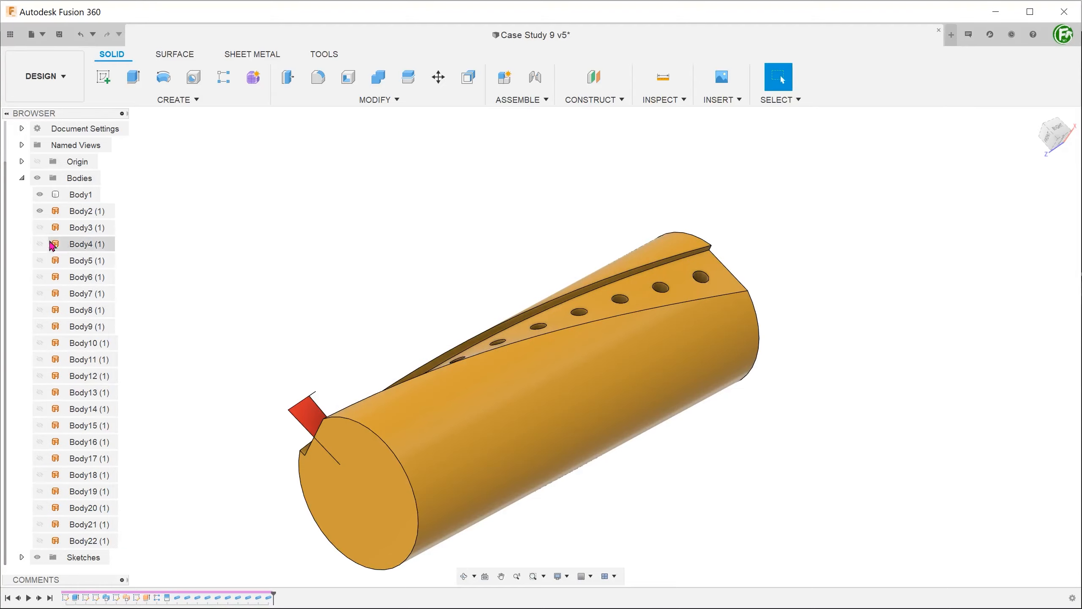
left_click(22, 178)
Check the holes with a section analysis on the XY plane moved through the cylinder to -108 mm, without keeping it
middle_click_drag(344, 273, 528, 200, "shift")
left_click(645, 101)
left_click(666, 215)
left_click(539, 457)
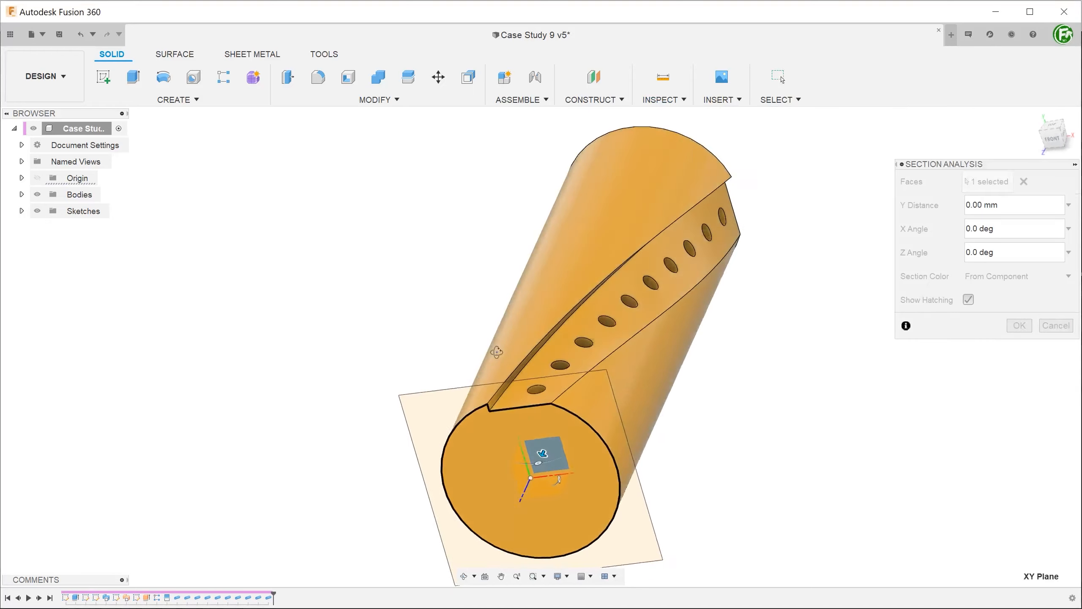
left_click_drag(527, 469, 732, 304)
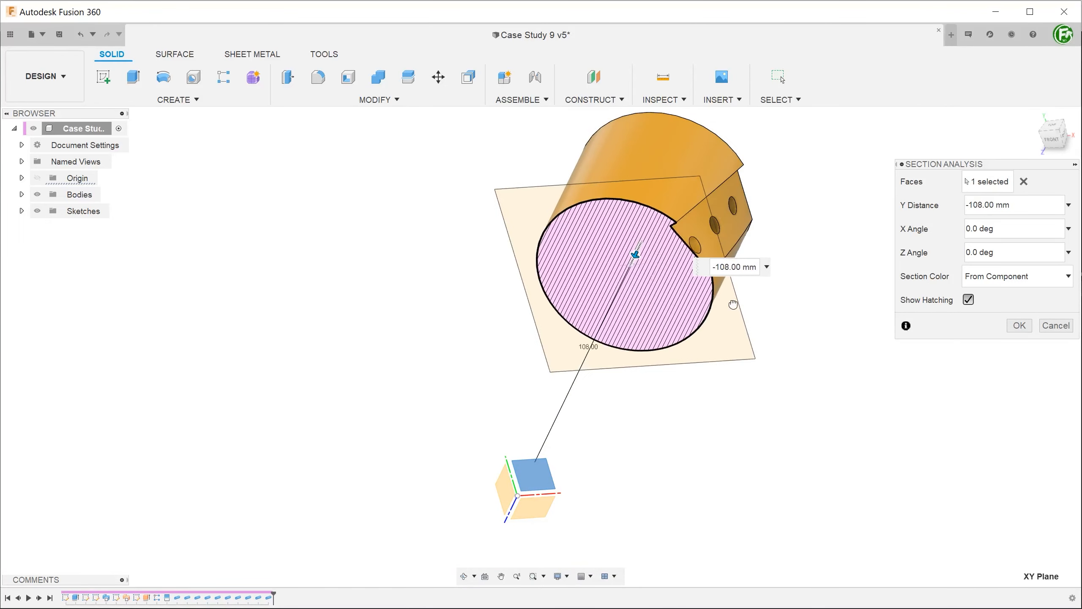
left_click(1055, 324)
middle_click_drag(441, 319, 375, 338, "shift")
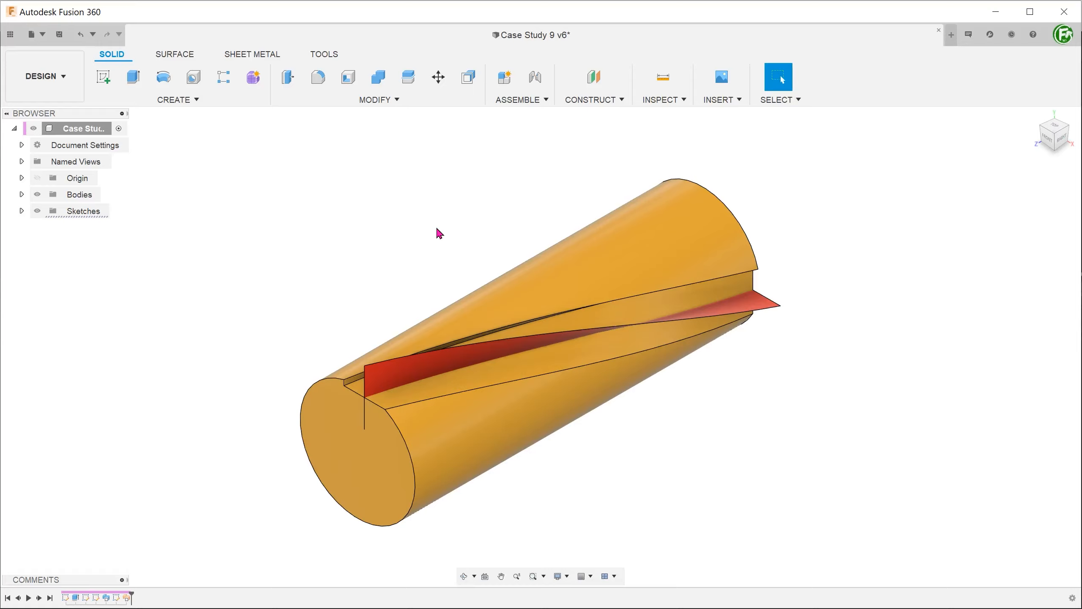
Examine the unsplit twisted surface and the groove face it crosses
left_click(451, 363)
scroll(546, 421, "up", 2)
scroll(544, 417, "up", 1)
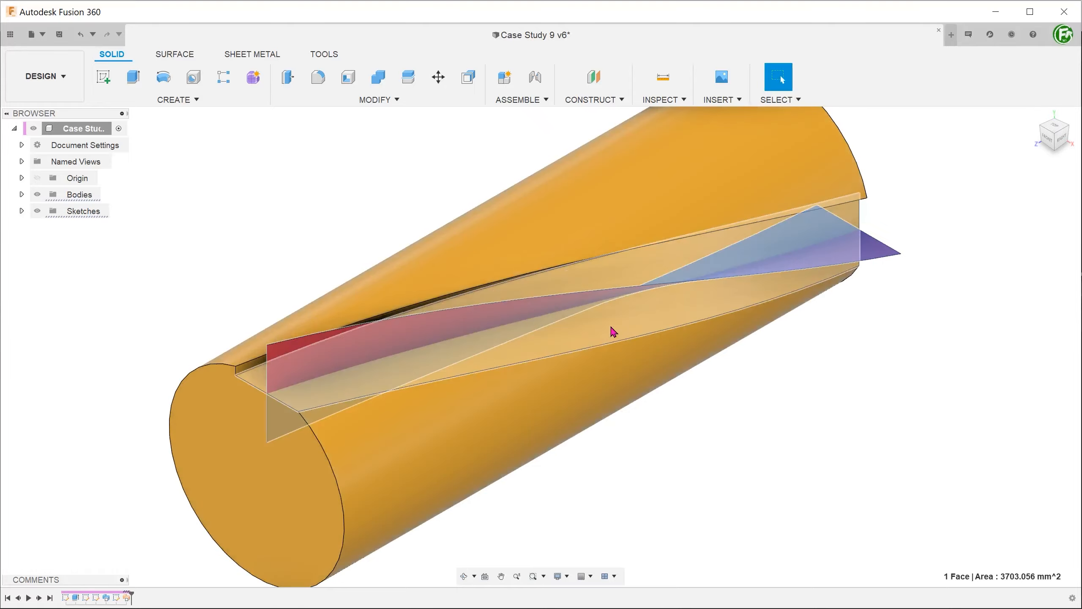
left_click(611, 326)
mouse_move(690, 416)
middle_mouse_down("shift")
mouse_move(681, 384)
mouse_move(684, 418)
middle_mouse_up("shift")
scroll(683, 417, "down", 1)
left_click(390, 166)
Split the twisted groove's floor face using the red surface as splitting tool, with Extend Splitting Tool off
left_click(376, 100)
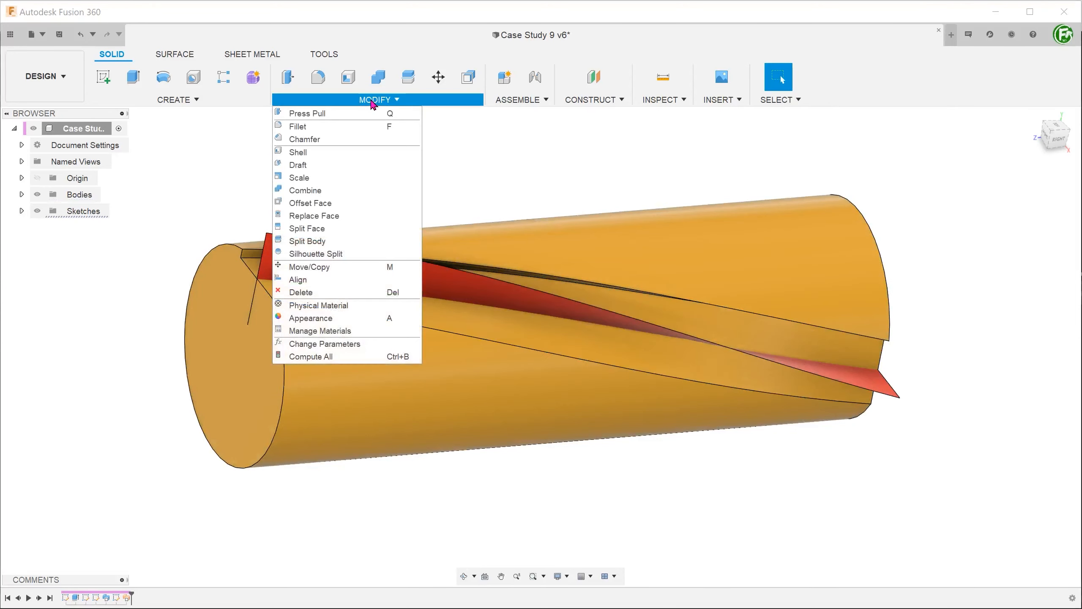
left_click(366, 235)
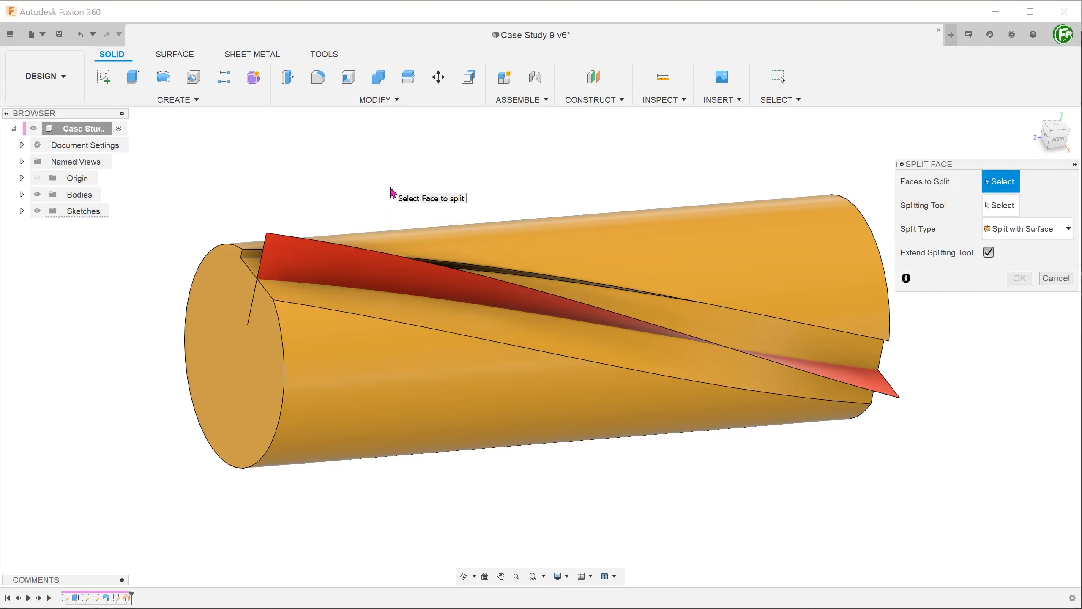
left_click(346, 301)
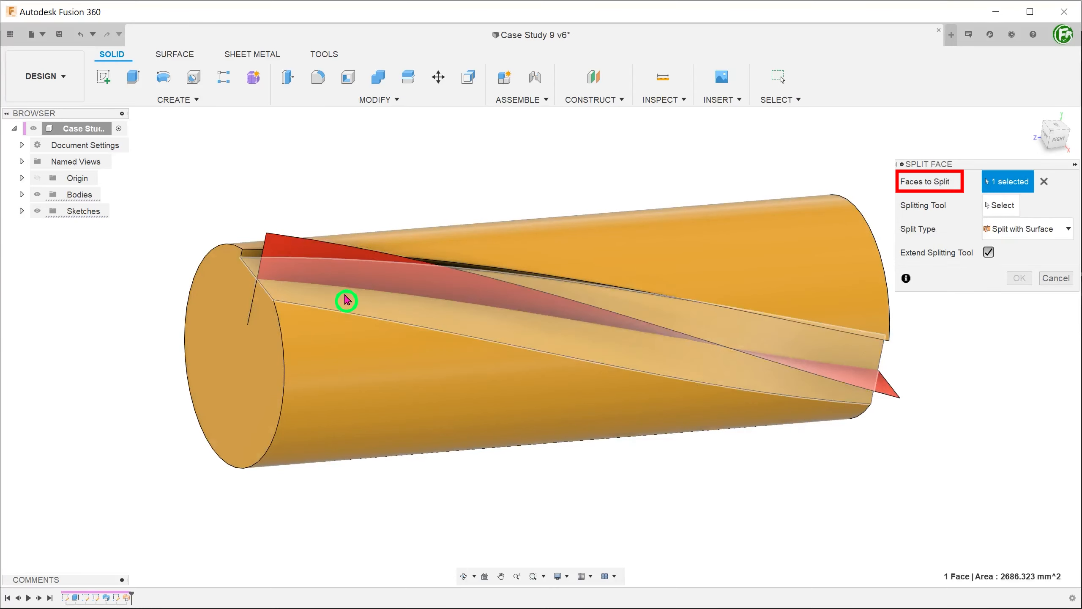
left_click(984, 211)
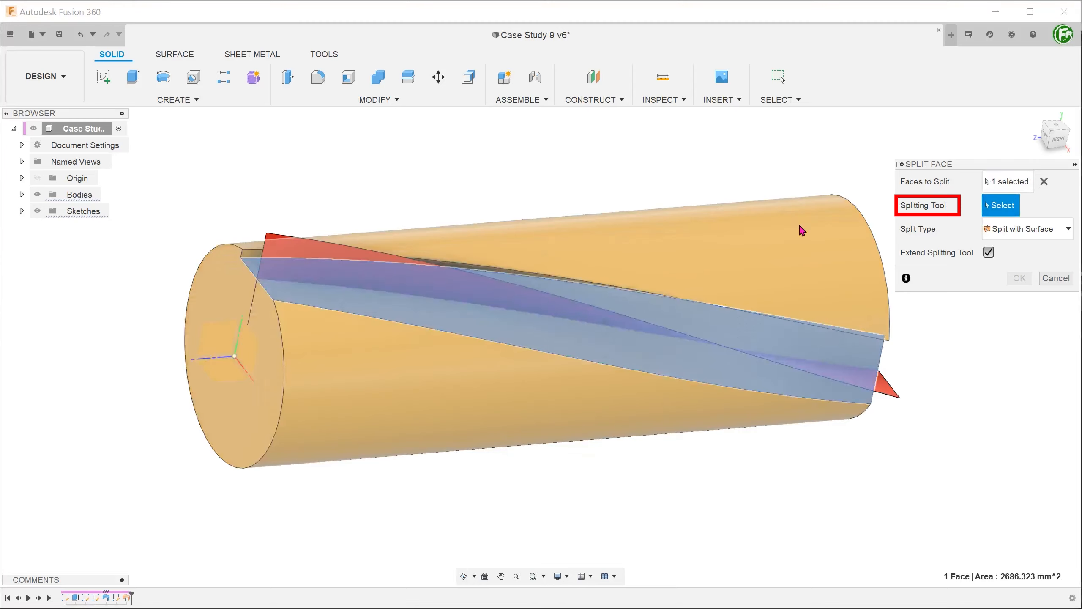
left_click(322, 256)
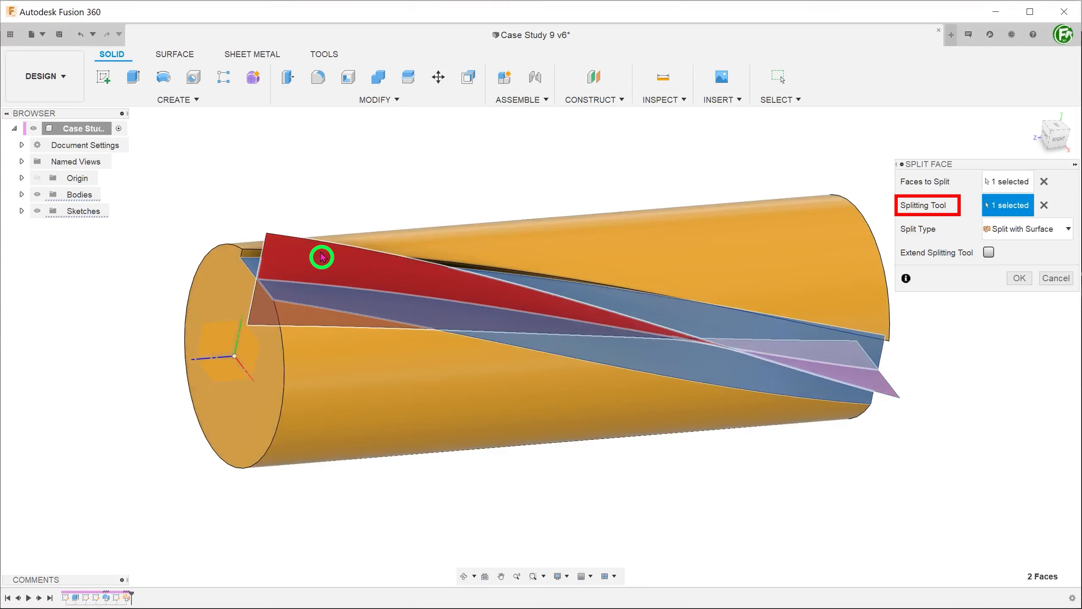
left_click(1019, 278)
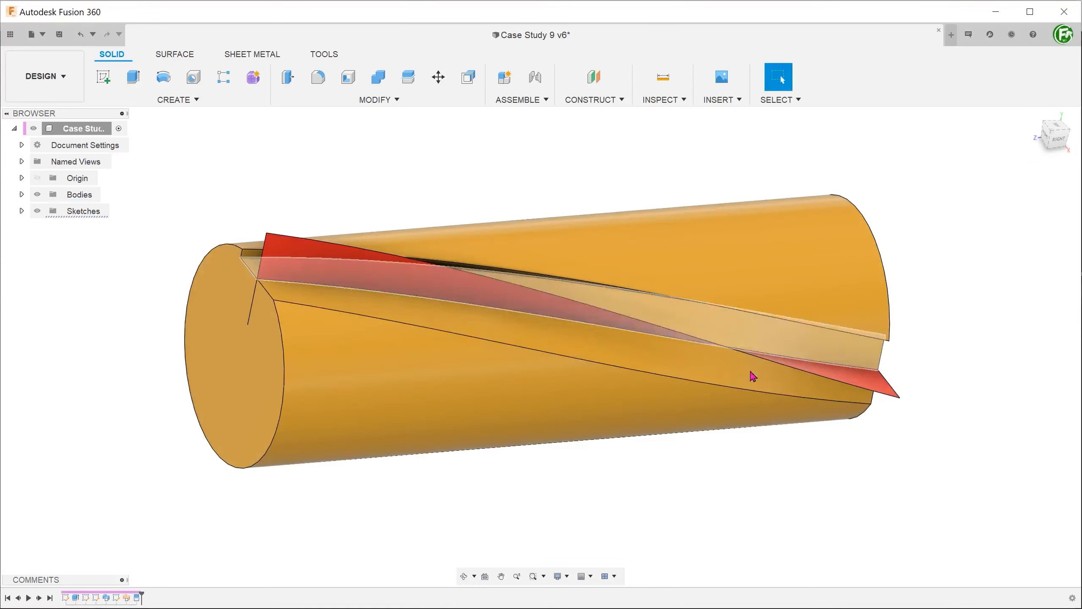
Hide surface Body2 and inspect the split edge along the middle of the groove floor
left_click(21, 194)
left_click(40, 227)
left_click(423, 425)
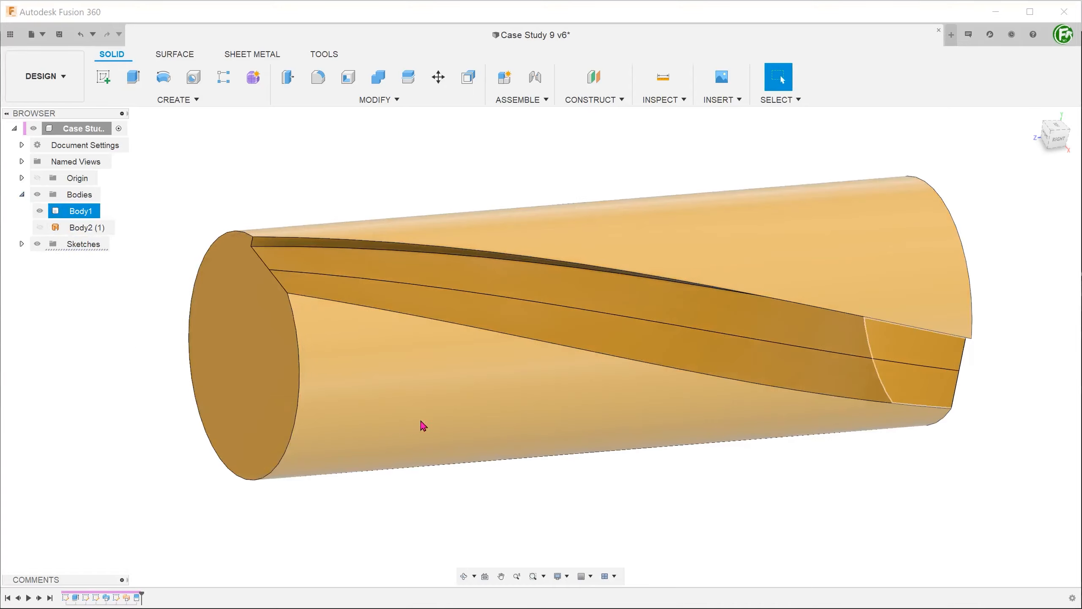
middle_click_drag(421, 421, 660, 347, "shift")
left_click(410, 320)
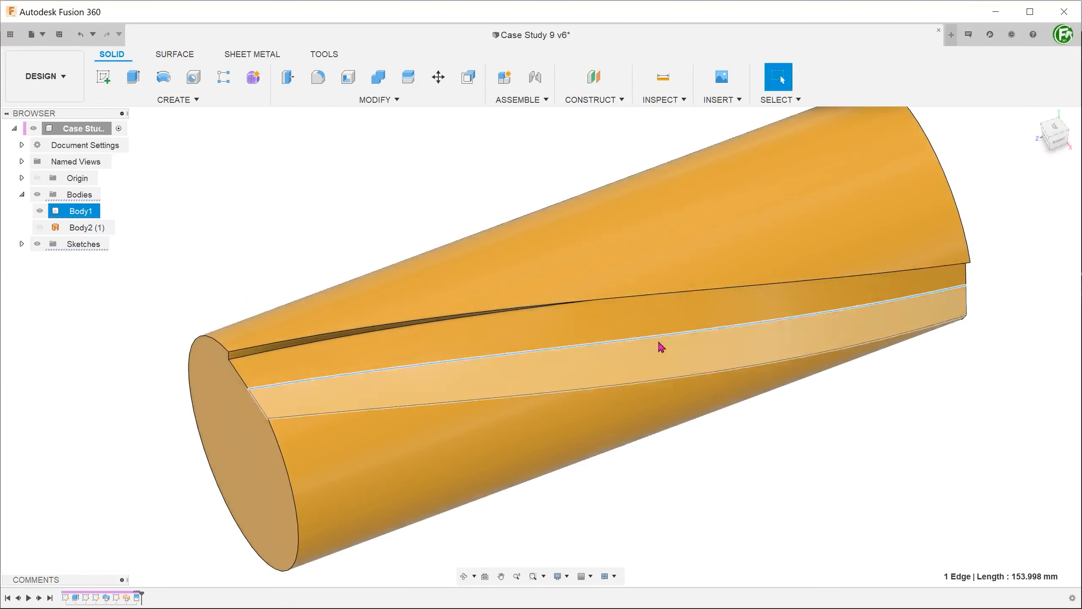
left_click(1037, 114)
left_click(373, 227)
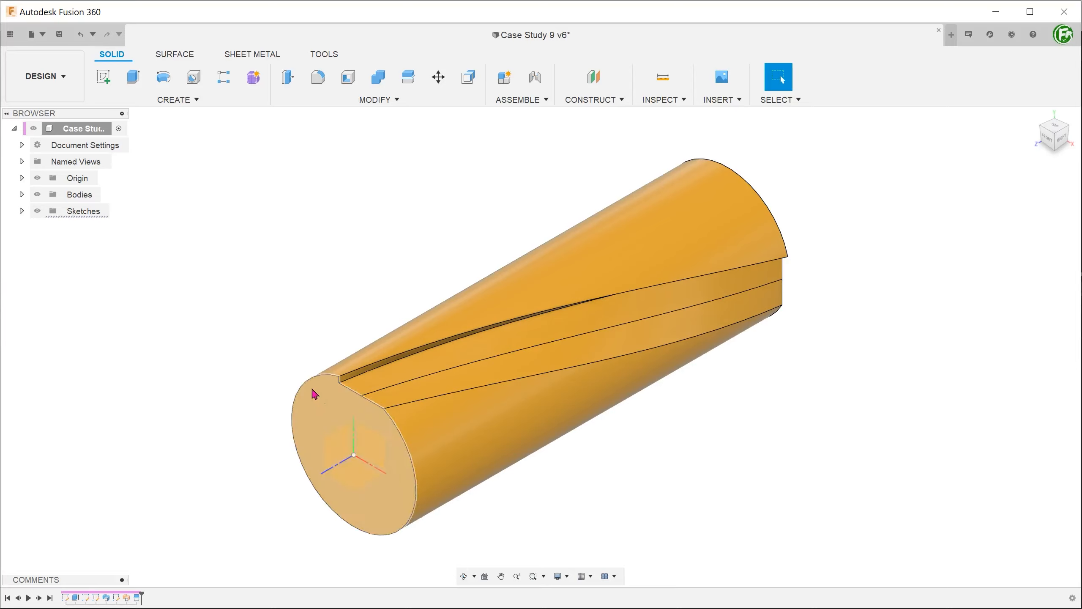
Examine the cylinder's front end, the two groove floor faces and the dividing edge between them
left_click(321, 403)
left_click(279, 403)
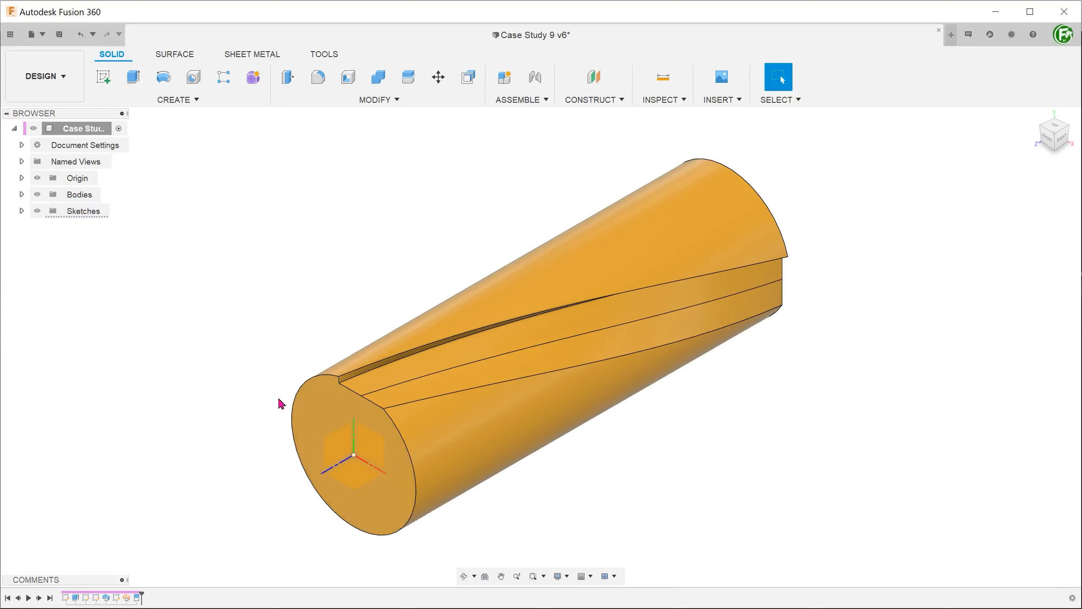
left_click(385, 375)
left_click(404, 391)
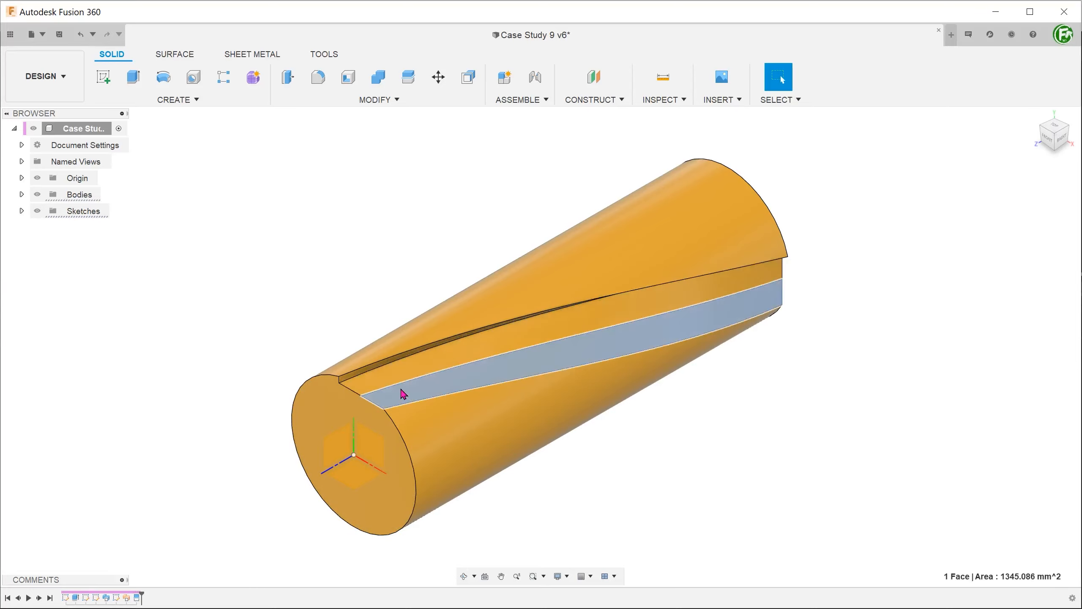
scroll(396, 417, "up", 5)
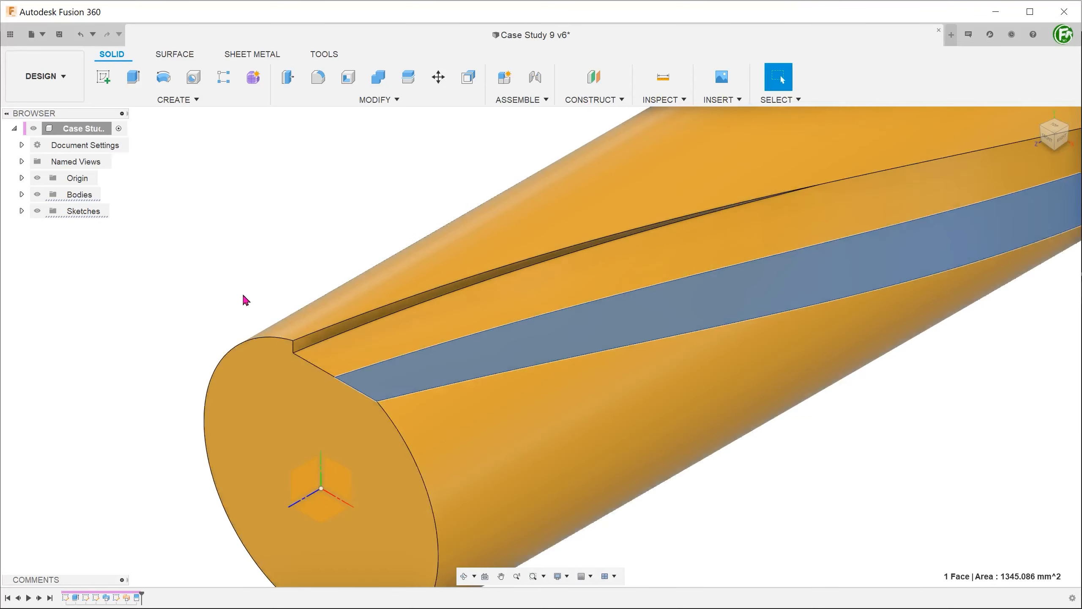
left_click(242, 295)
mouse_move(242, 295)
middle_mouse_down("shift")
mouse_move(235, 319)
mouse_move(243, 312)
middle_mouse_up("shift")
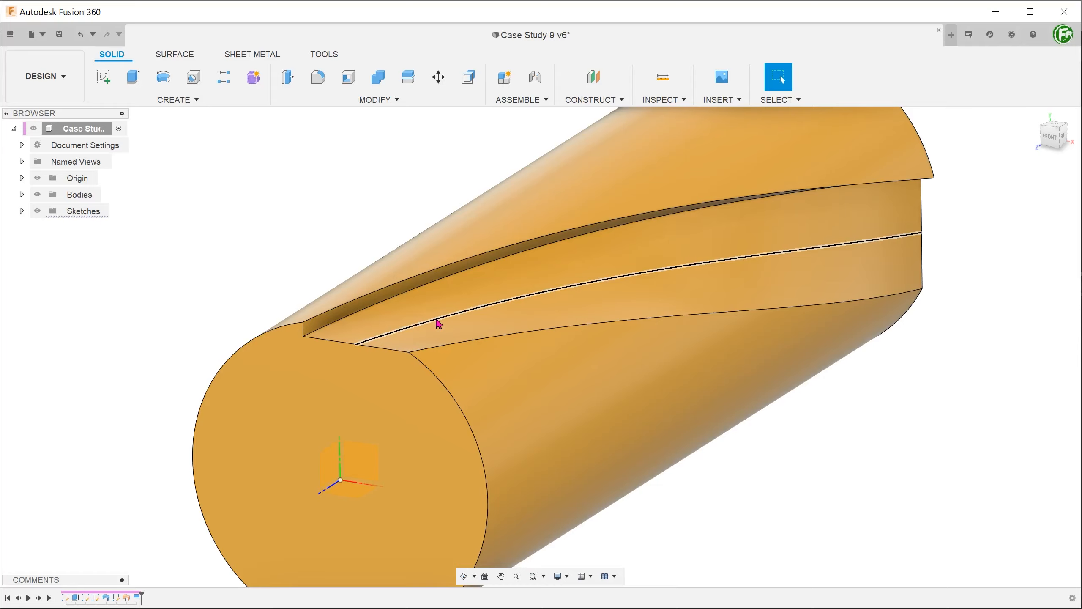
scroll(428, 331, "down", 3)
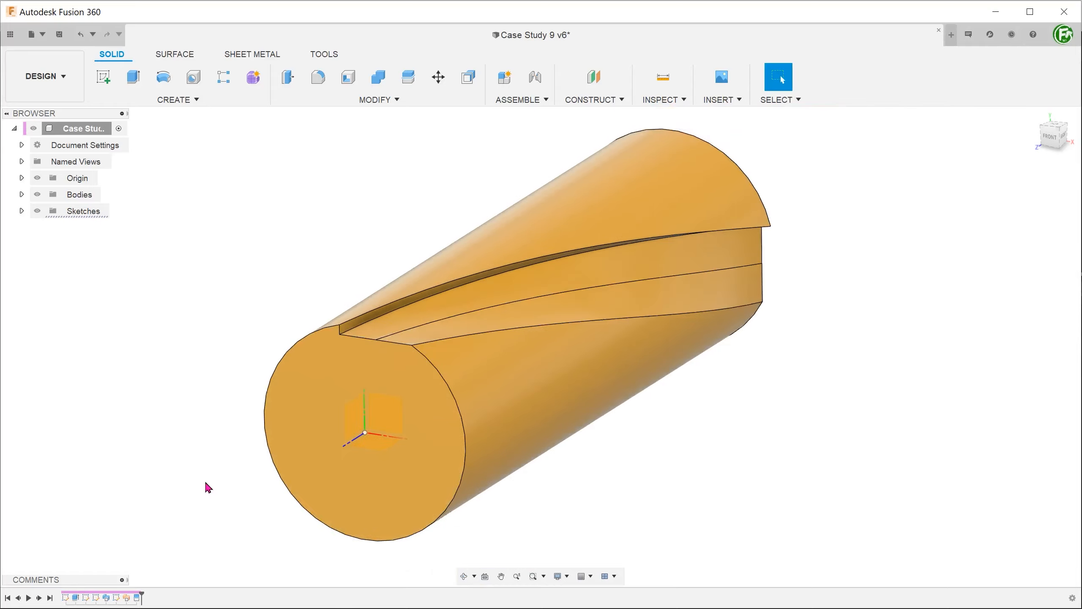
Create a construction plane offset -10 mm from the XY plane at the cylinder's front end
middle_click_drag(205, 480, 186, 491, "shift")
scroll(158, 497, "up", 2)
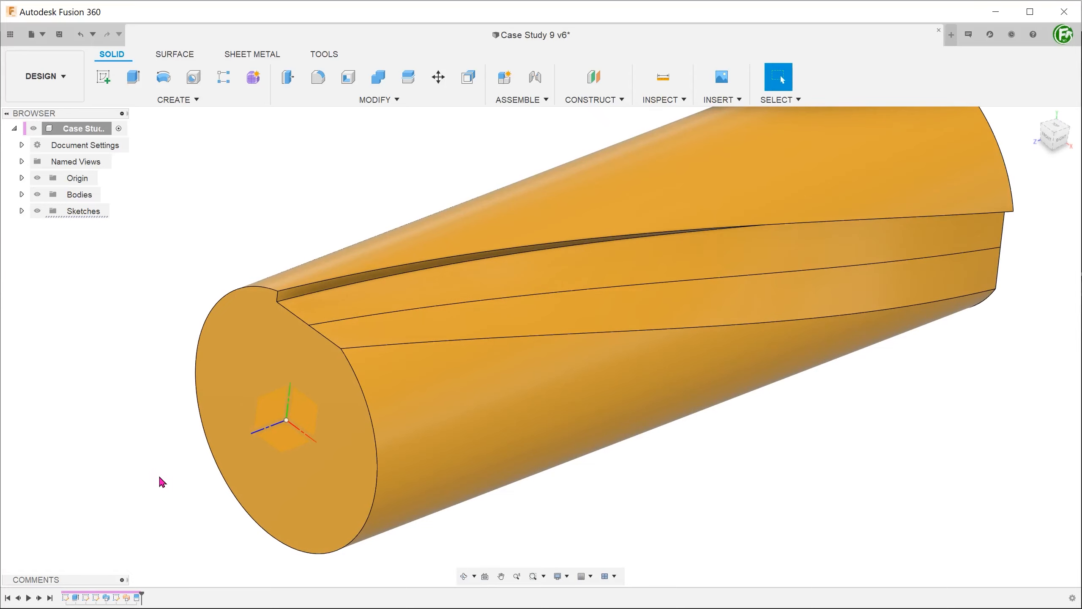
right_click(307, 417)
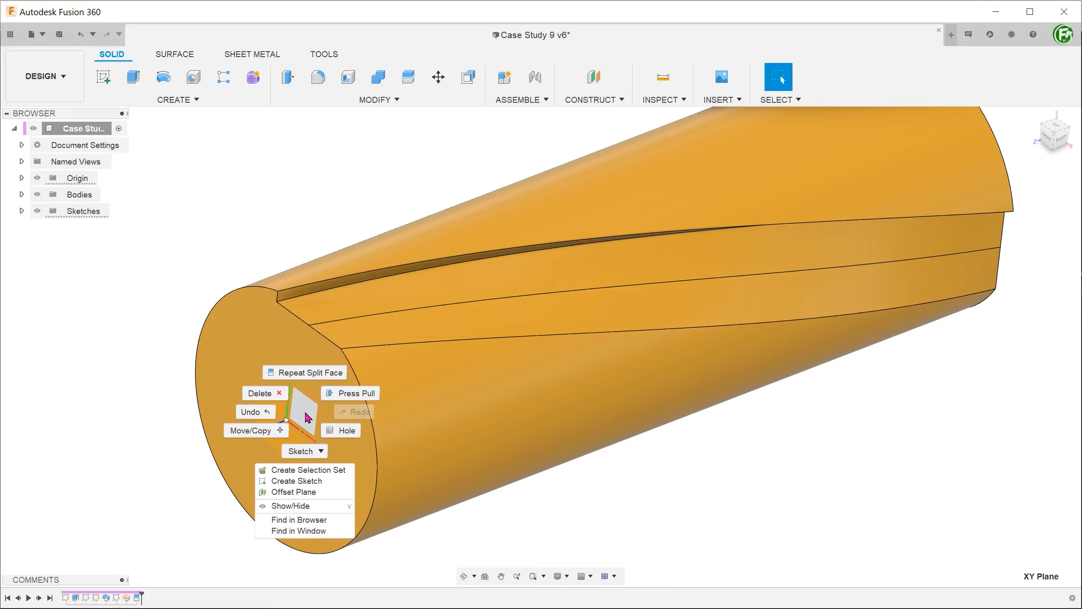
left_click(299, 492)
type("10")
middle_click_drag(302, 490, 341, 433, "shift")
type("-10")
key("Return")
scroll(291, 486, "down", 1)
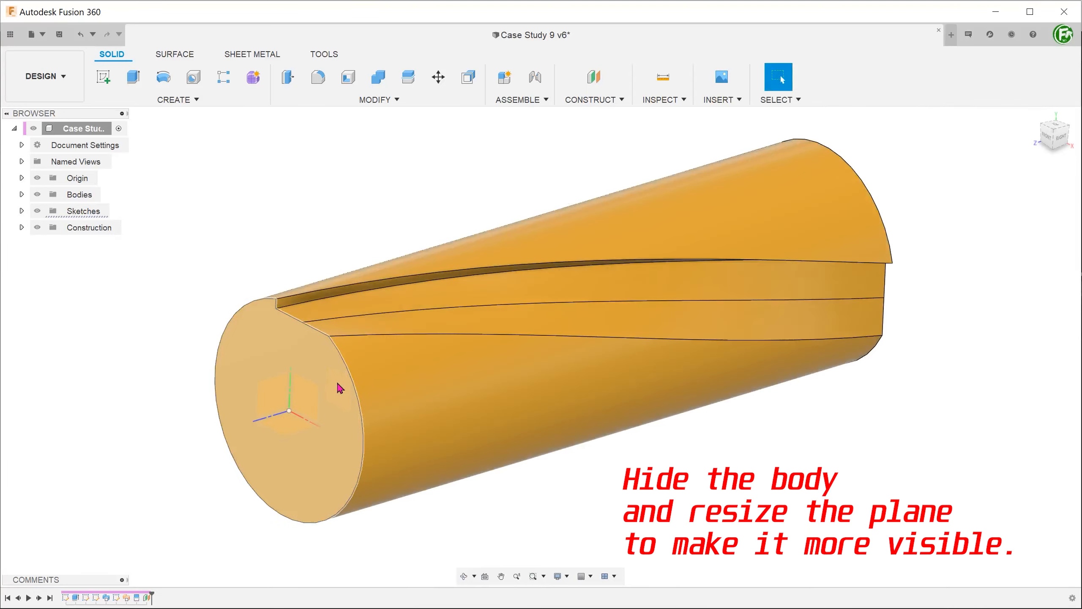
Enlarge the offset plane's displayed size beyond the cylinder while the bodies are temporarily hidden
left_click(37, 194)
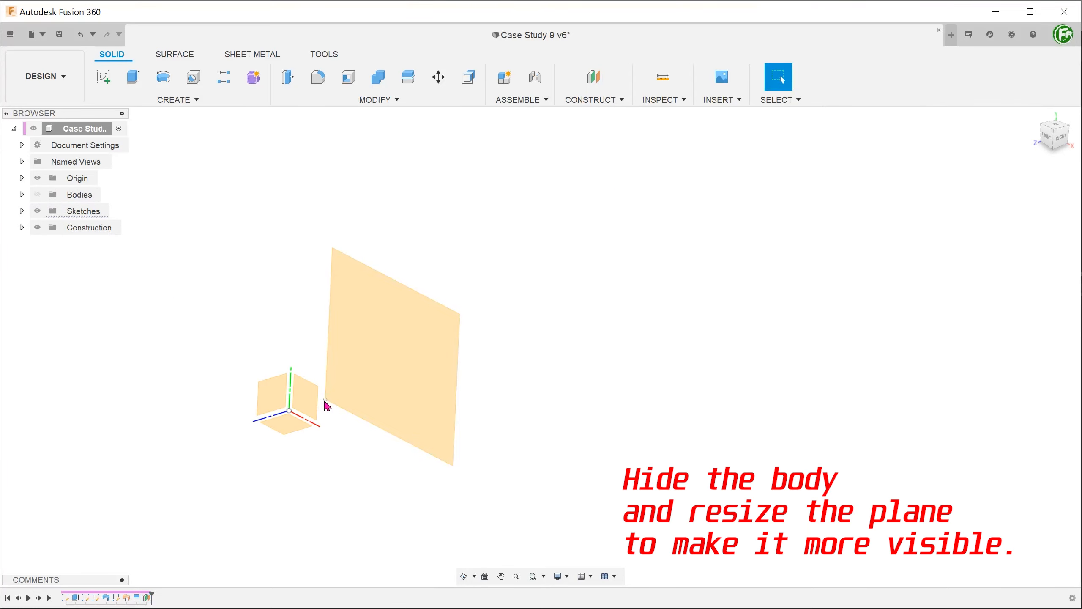
left_click_drag(326, 403, 225, 470)
left_click(37, 194)
left_click(1035, 116)
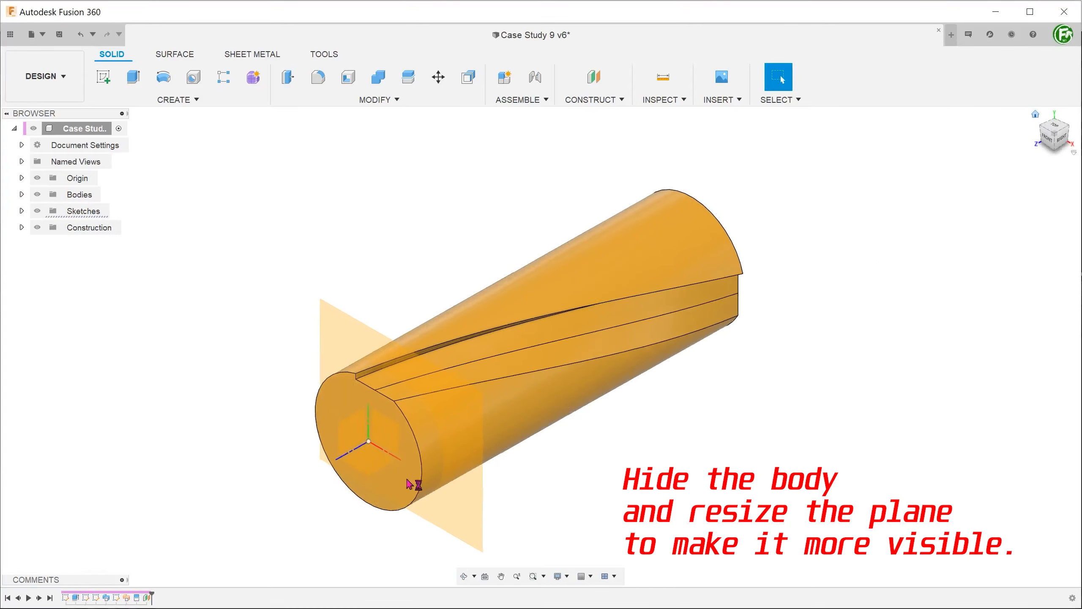
Sketch on the offset plane the Intersect point of the groove floor's middle edge, with Projection Link on, and finish the sketch
right_click(350, 346)
left_click(350, 415)
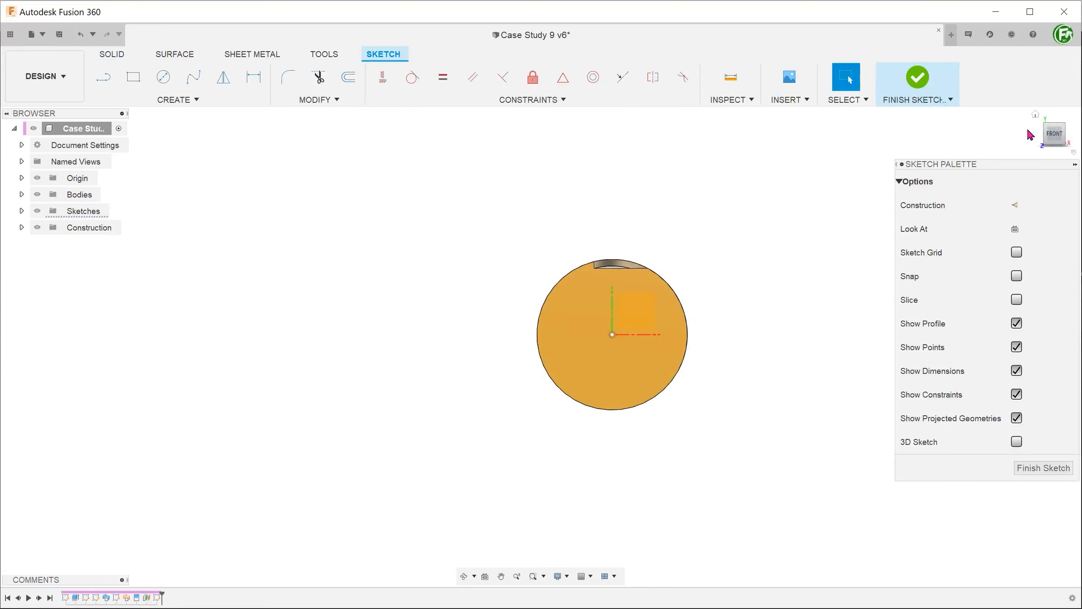
left_click(1037, 117)
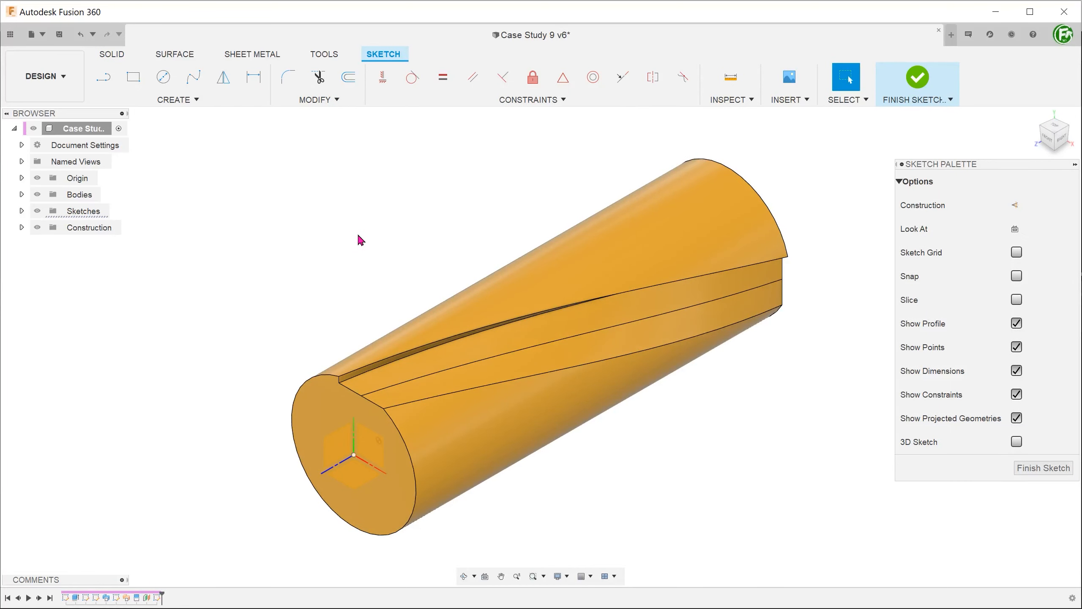
left_click(194, 101)
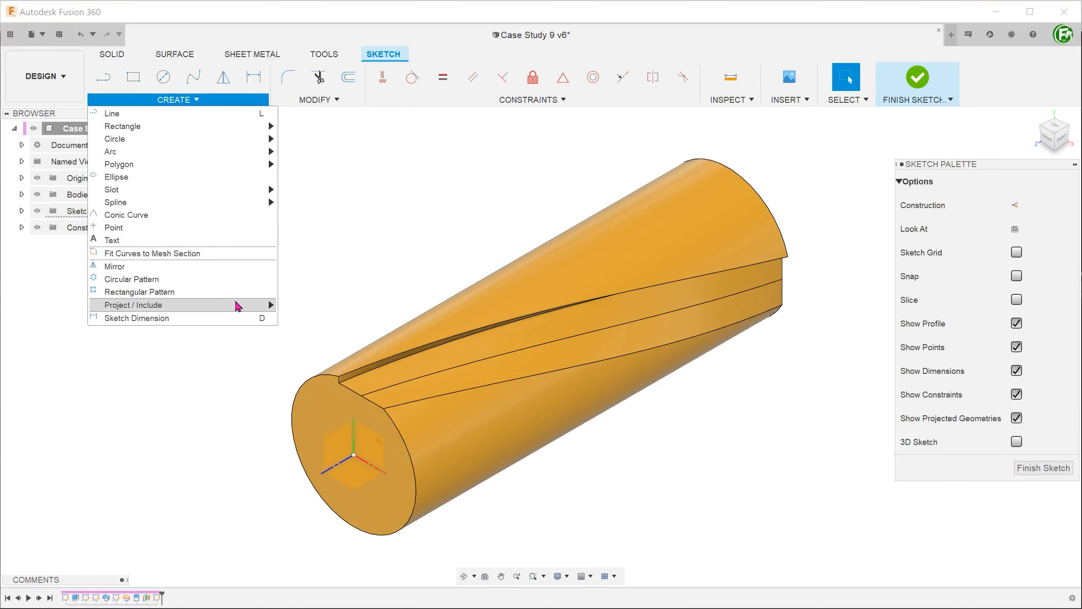
mouse_move(237, 305)
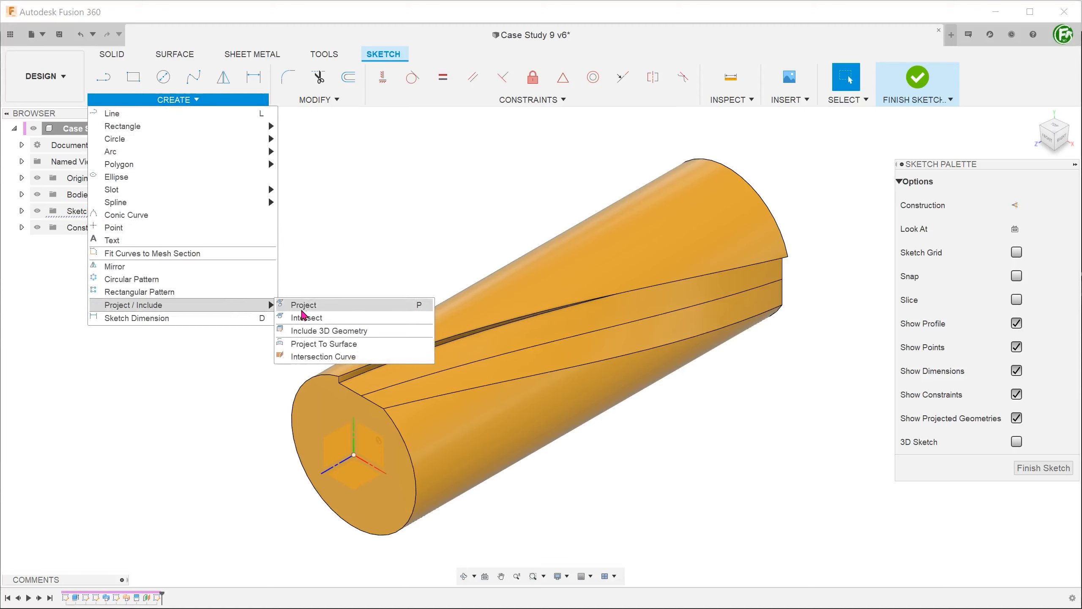
left_click(339, 321)
scroll(405, 393, "up", 5)
left_click(402, 391)
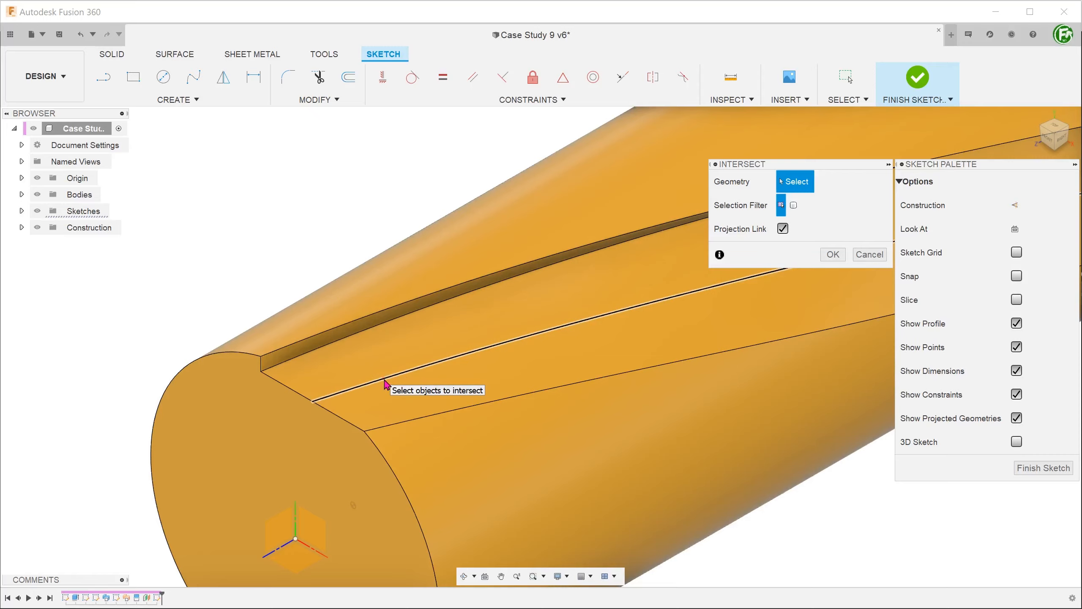
left_click(386, 383)
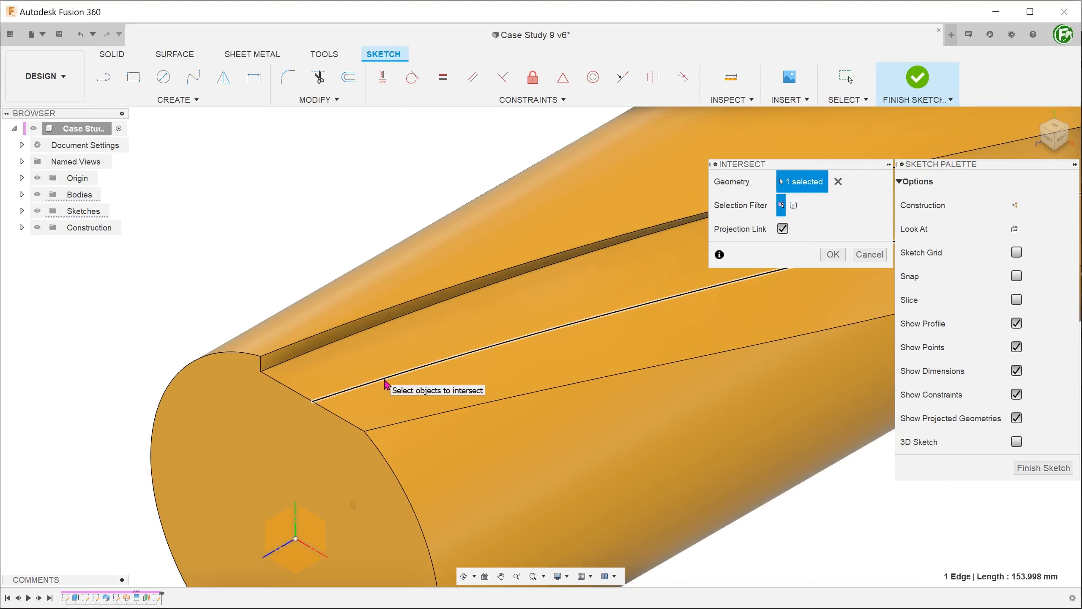
left_click(833, 254)
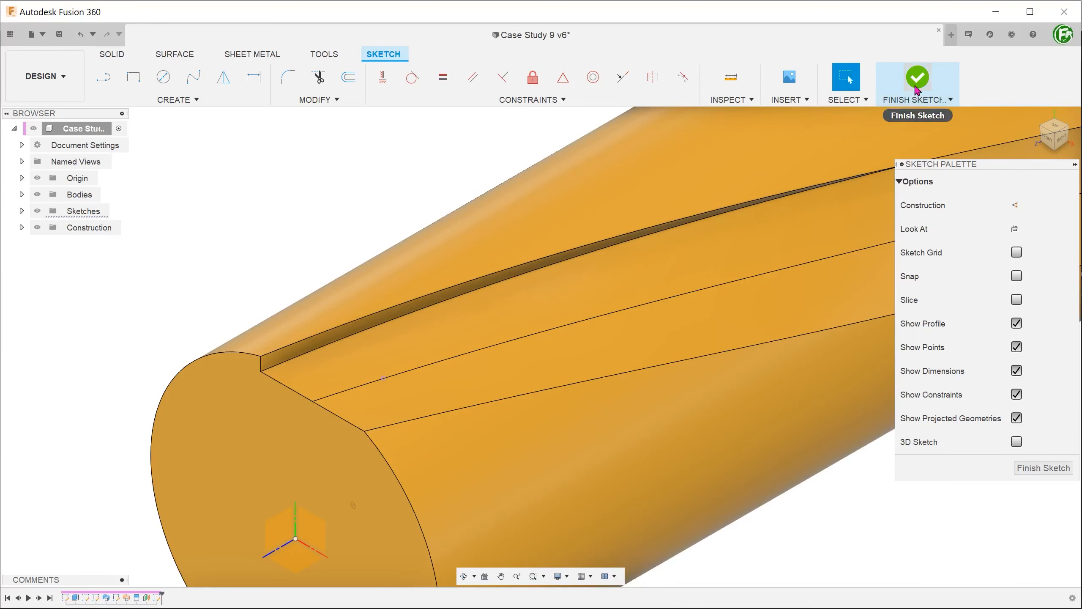
left_click(917, 77)
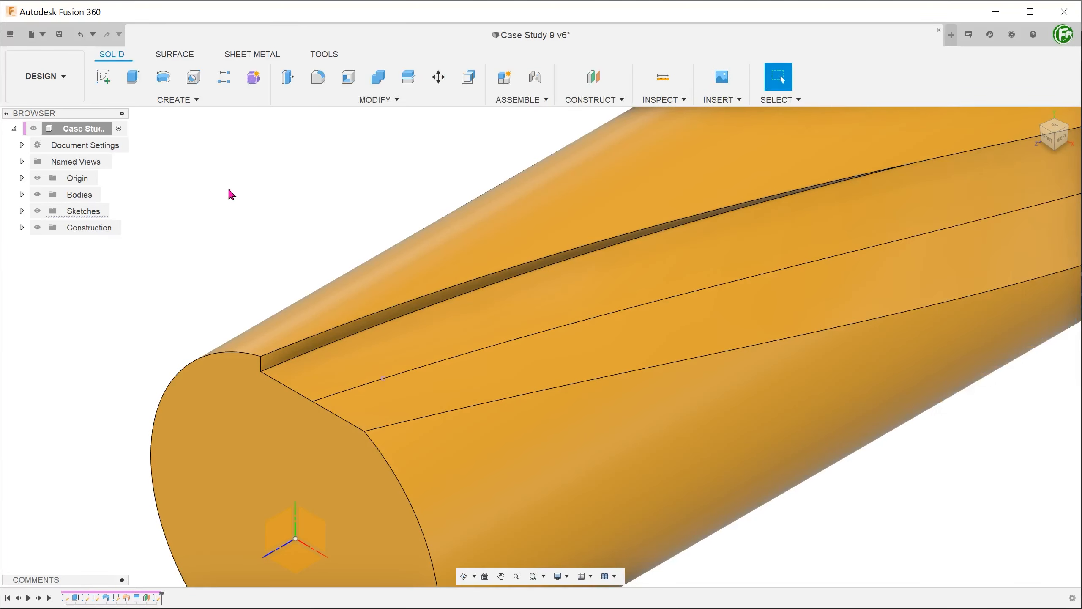
Toggle the bodies' visibility to examine the intersection point on the groove's middle edge
left_click(38, 195)
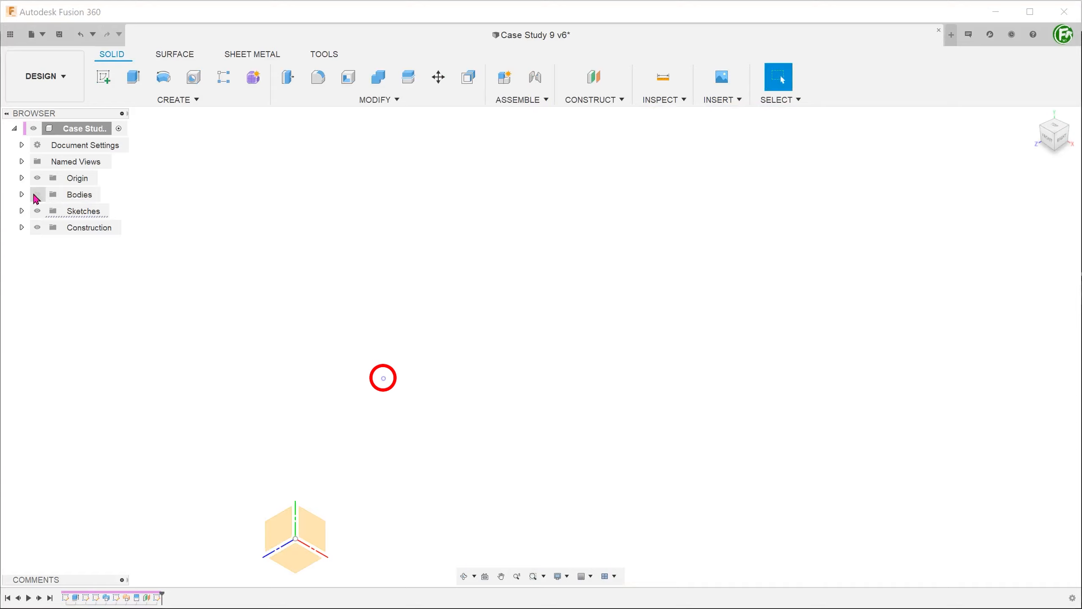
left_click(37, 196)
left_click(38, 195)
left_click(37, 196)
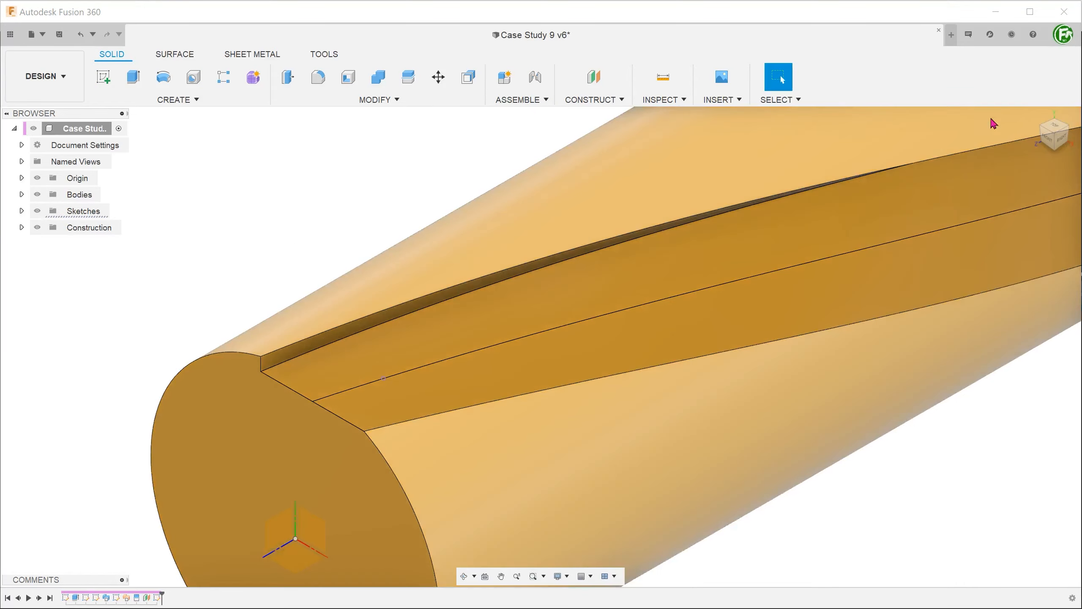
left_click(1035, 114)
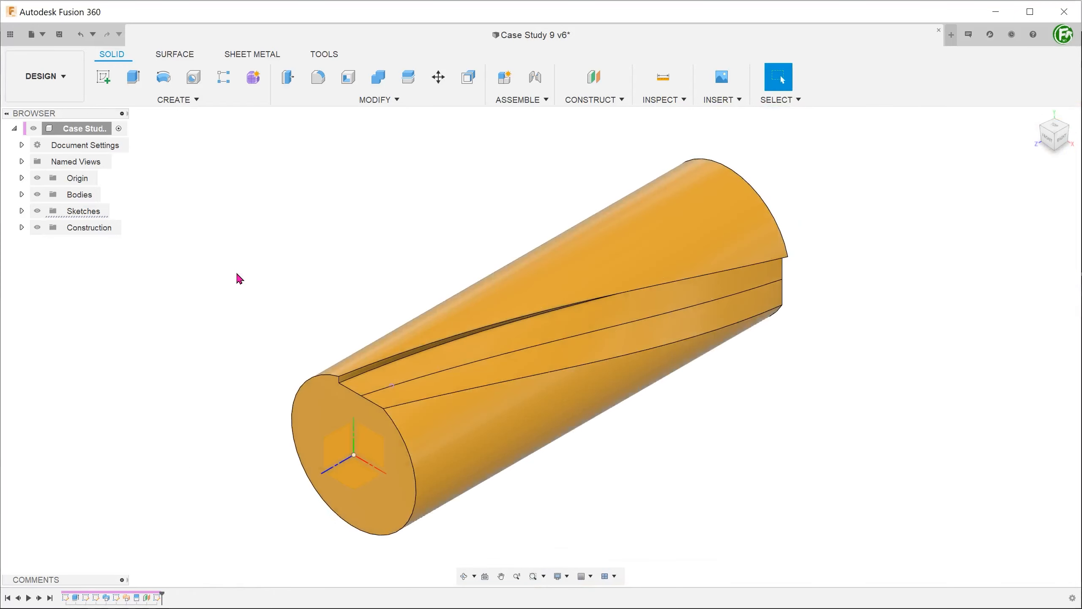
Create a plane tangent to the groove floor's upper face at the sketched intersection point
left_click(598, 101)
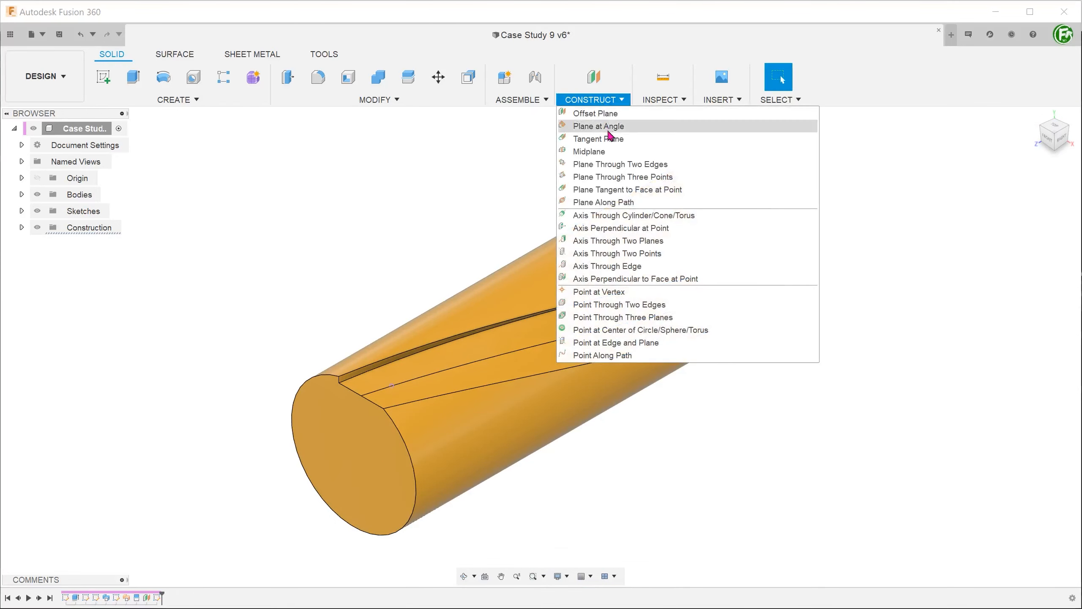
left_click(711, 191)
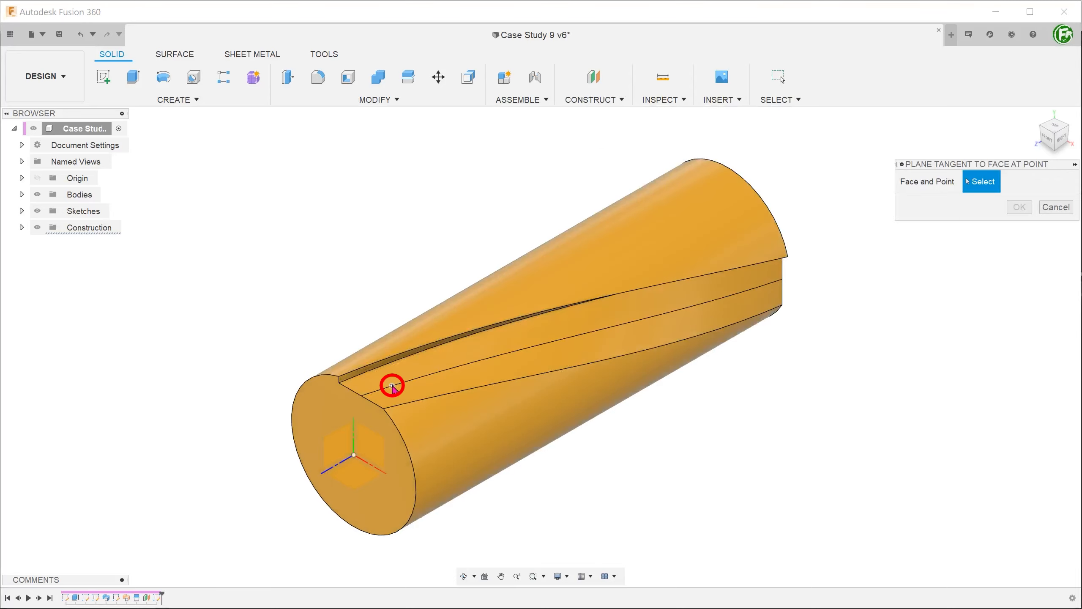
left_click(392, 386)
scroll(362, 415, "up", 3)
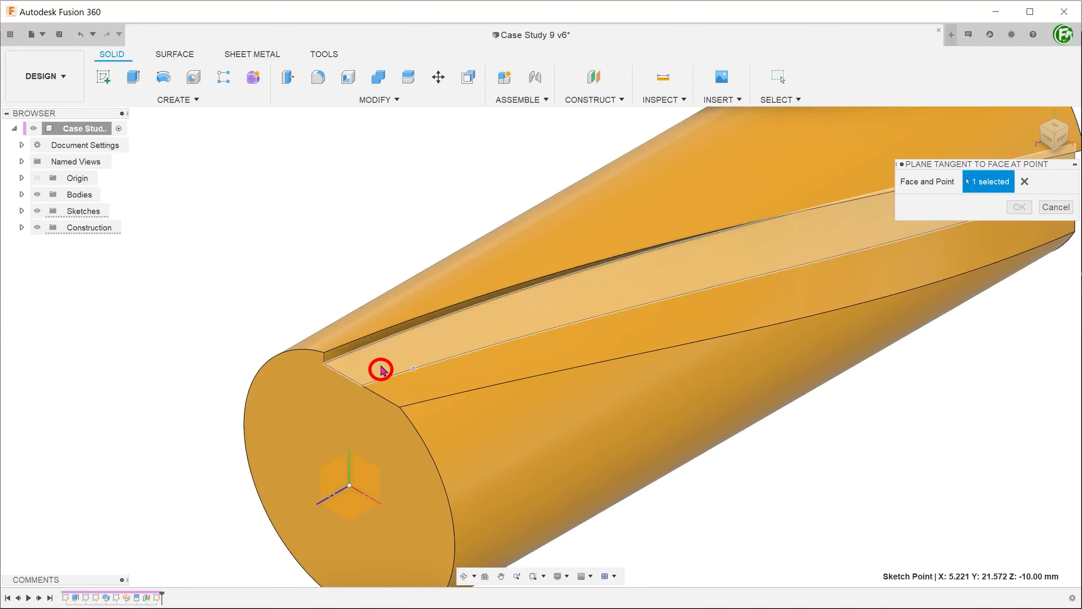
left_click(381, 368)
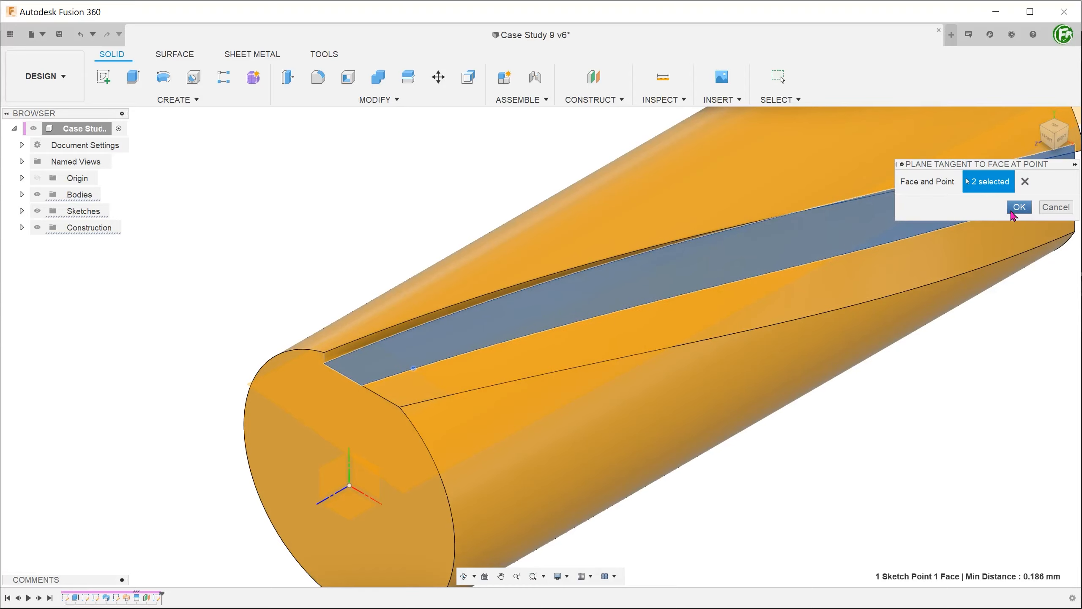
left_click(1012, 212)
middle_click_drag(115, 420, 166, 369, "shift")
mouse_move(263, 308)
middle_mouse_down("shift")
mouse_move(275, 295)
mouse_move(253, 324)
middle_mouse_up("shift")
Sketch a 5 mm diameter circle on the tangent plane, centred on the intersection point
left_click(708, 249)
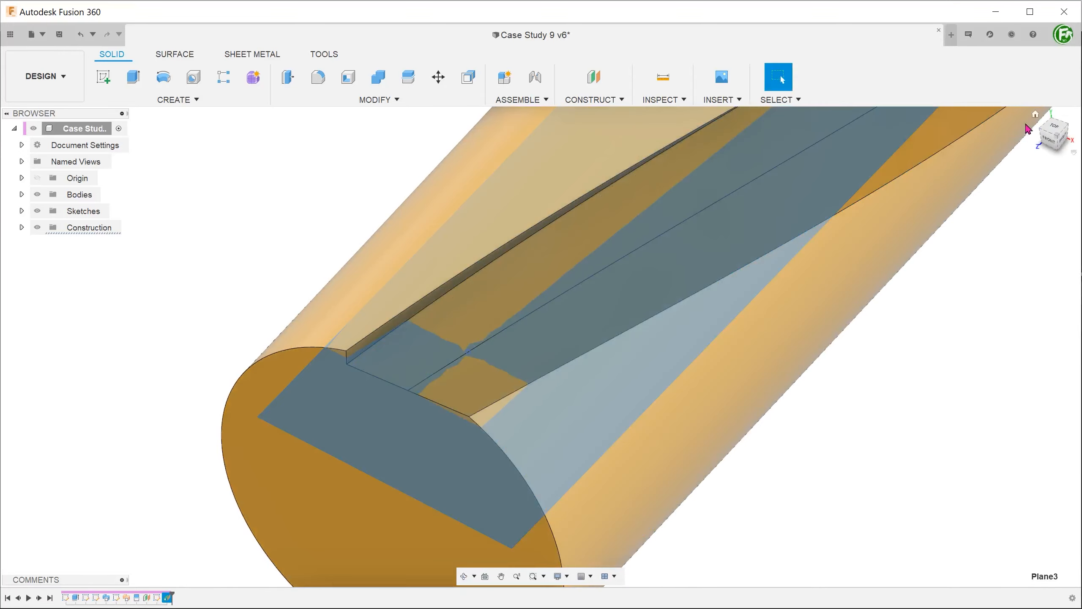
left_click(1035, 116)
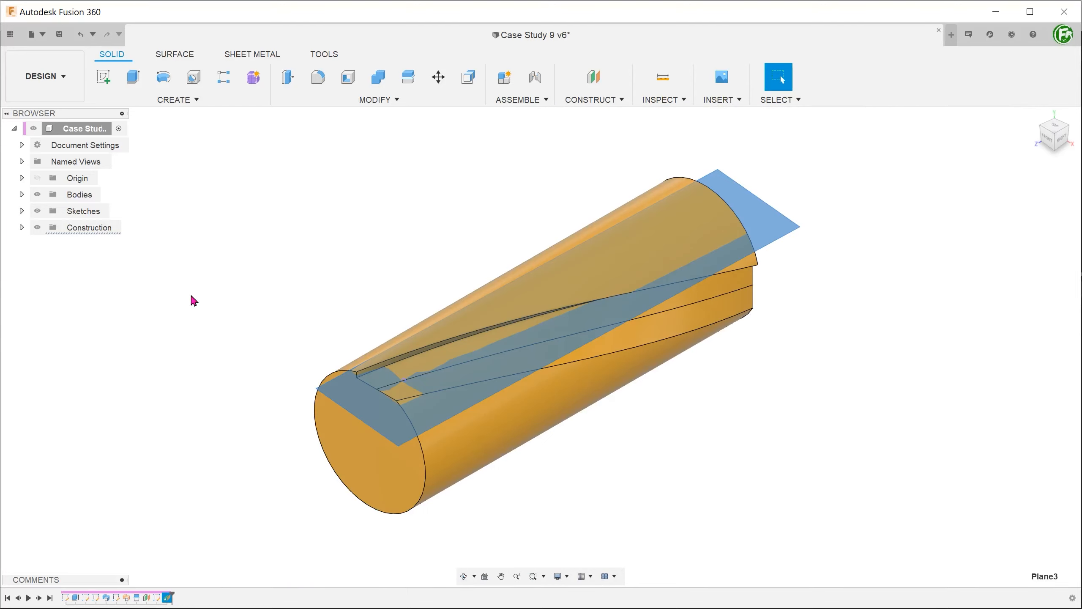
right_click(347, 397)
left_click(353, 462)
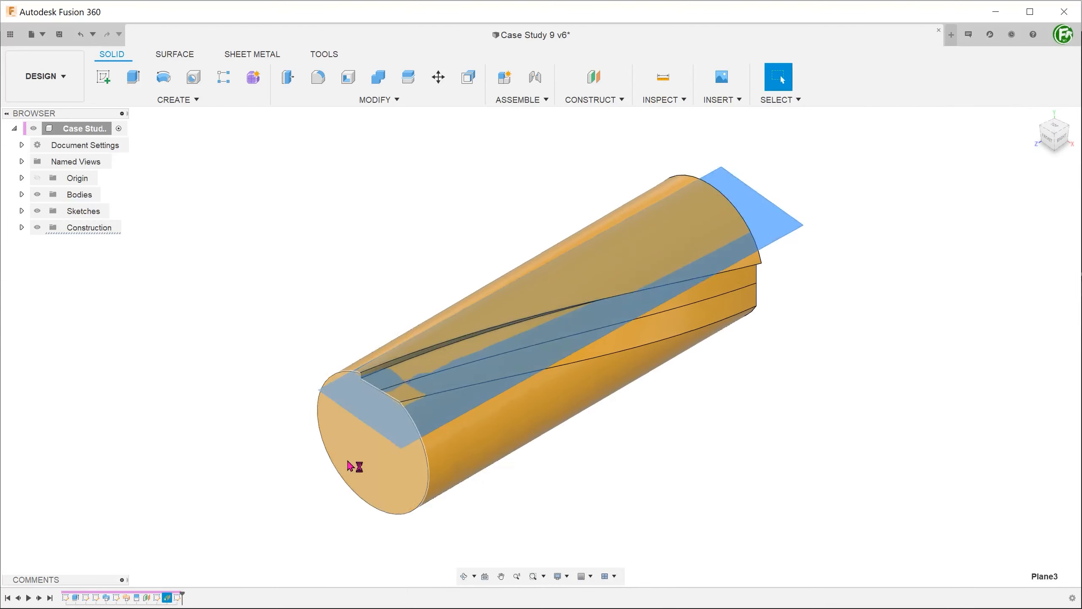
scroll(622, 425, "up", 5)
key("c")
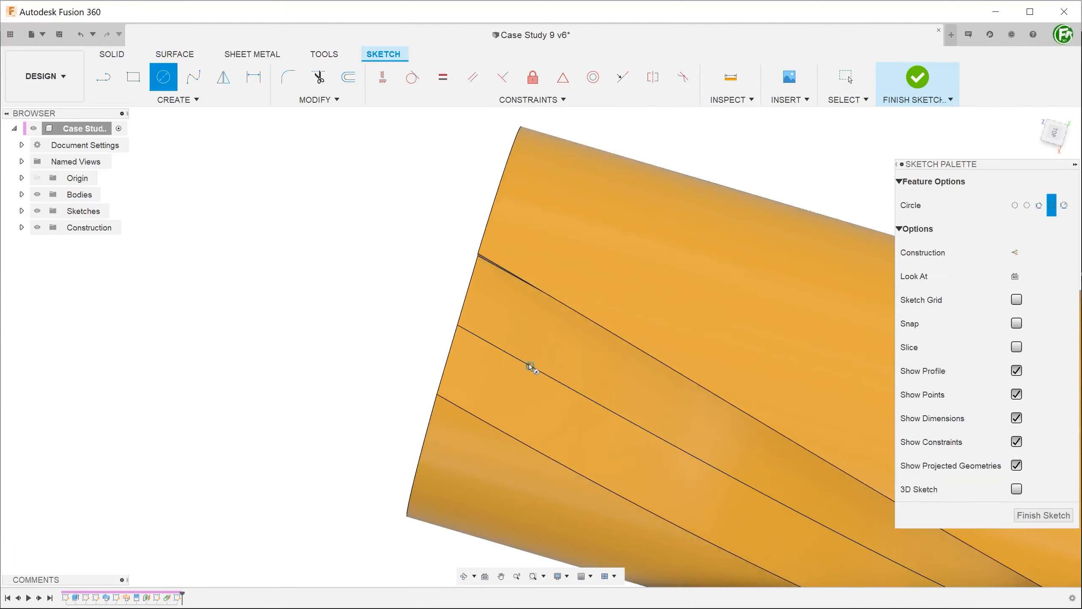
left_click(529, 365)
key("Return")
key("Escape")
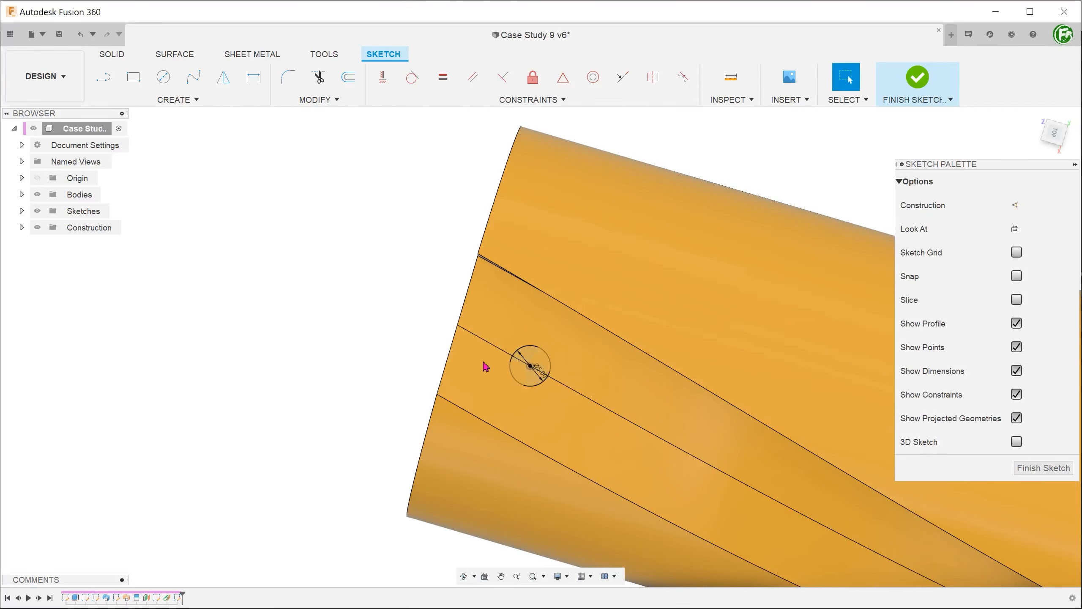
Extrude the circle into the groove floor as a cut with symmetric direction
middle_click_drag(486, 367, 375, 331, "shift")
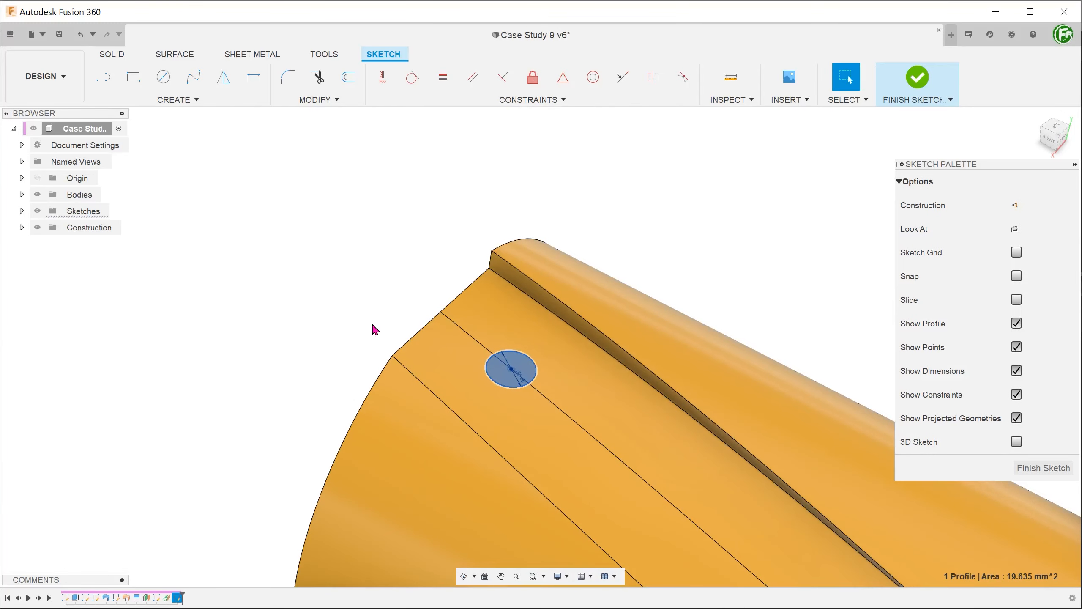
key("e")
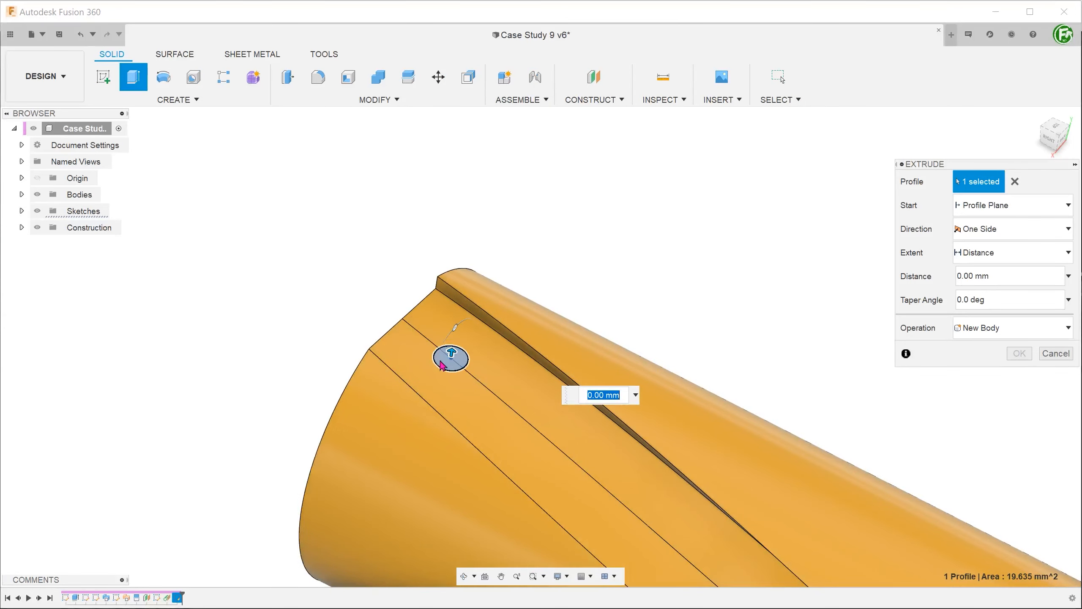
left_click_drag(451, 353, 446, 388)
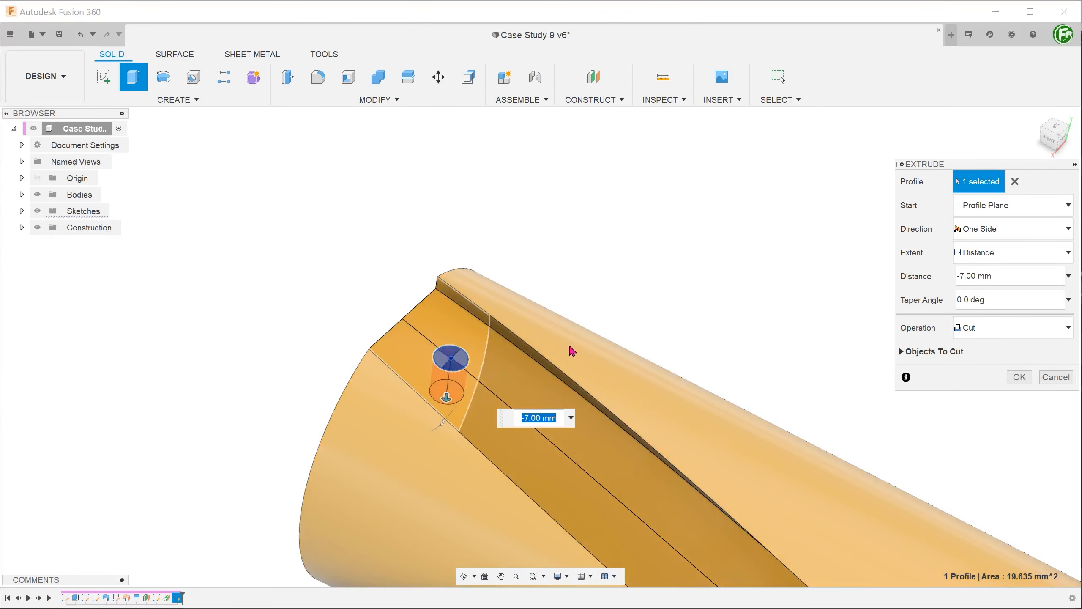
left_click(979, 255)
left_click(980, 235)
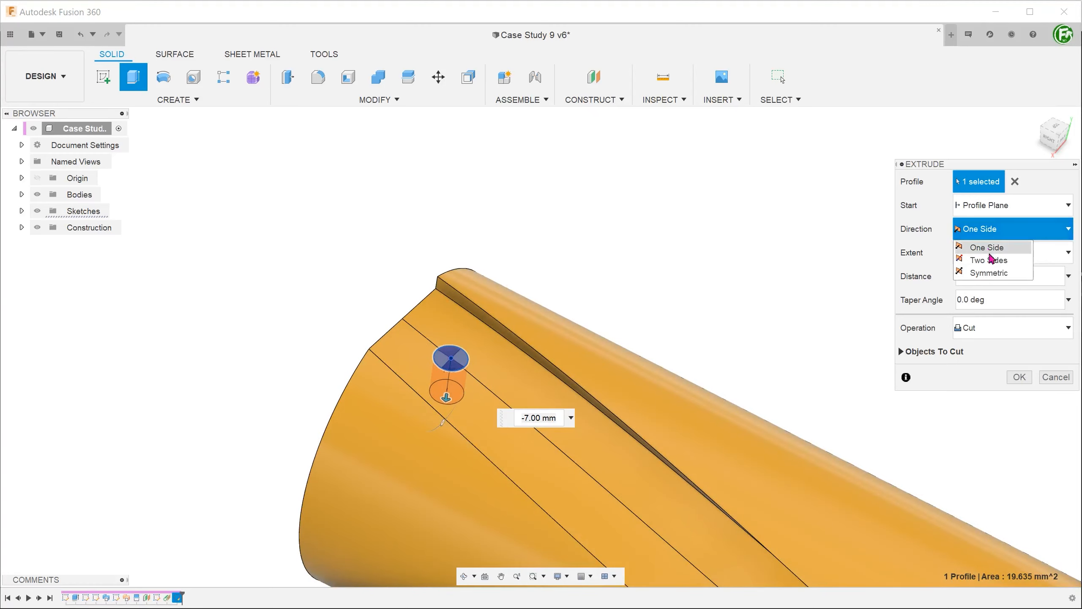
left_click(988, 273)
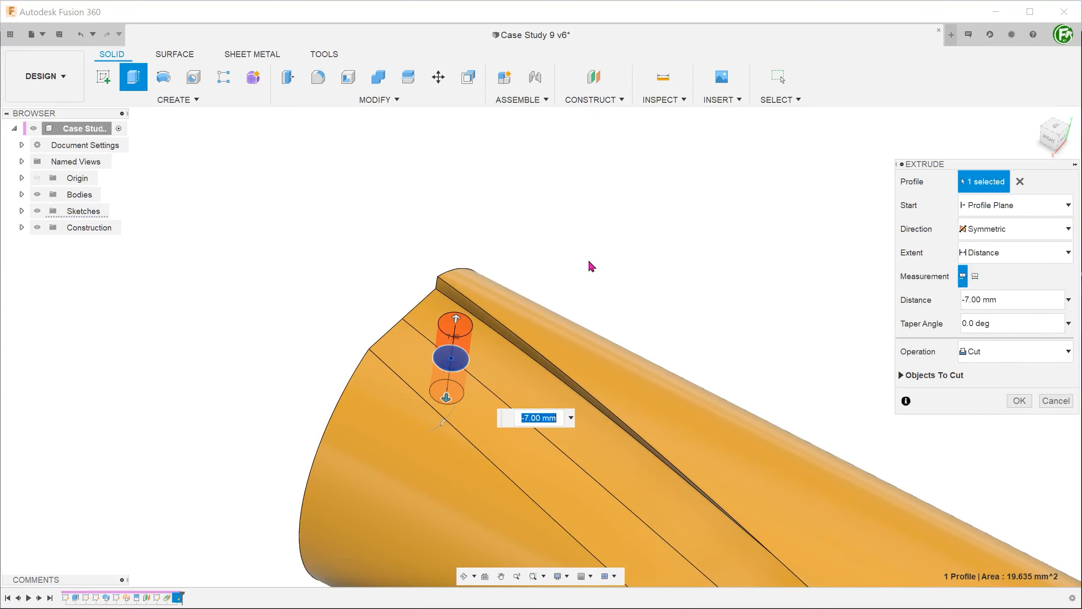
Set the symmetric cut's distance to -10 mm, complete the hole and inspect it
middle_click_drag(239, 337, 279, 343, "shift")
left_click_drag(443, 386, 446, 397)
middle_click_drag(282, 384, 371, 323, "shift")
type("-10")
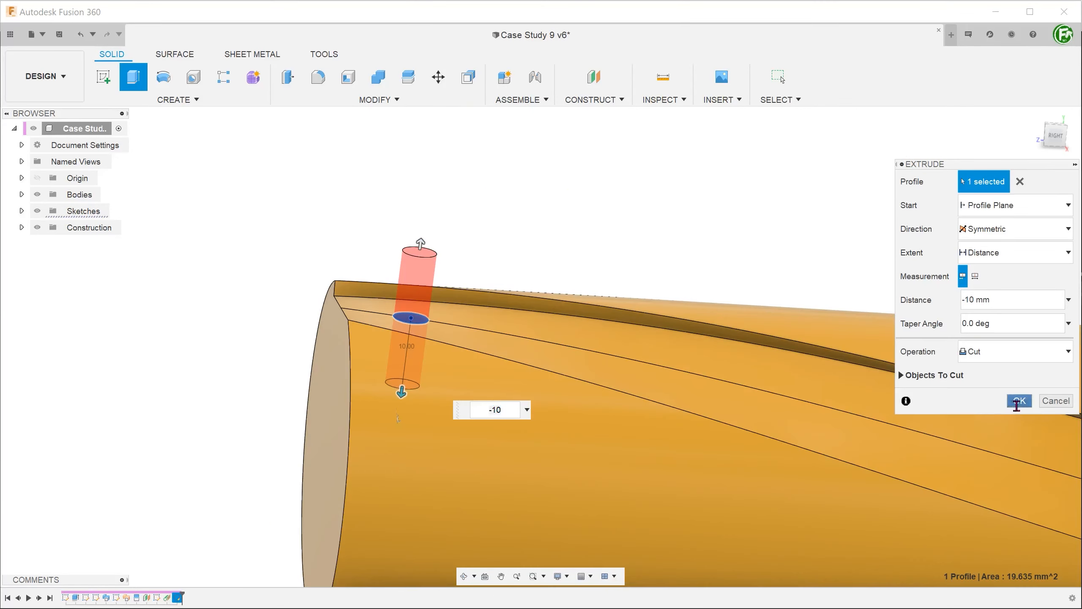
left_click(1016, 401)
middle_click_drag(221, 361, 304, 405, "shift")
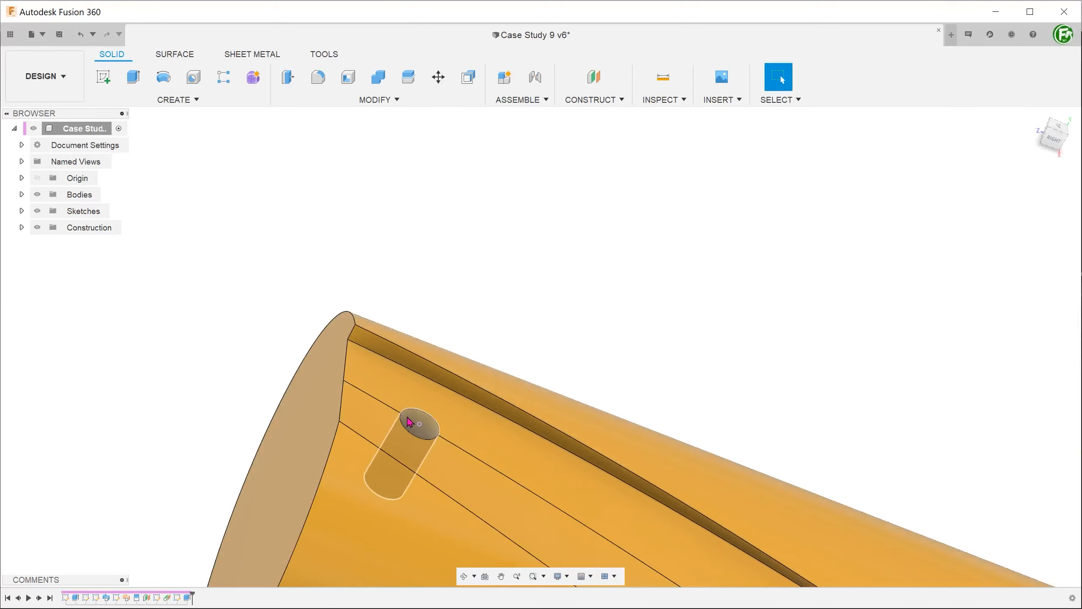
left_click(411, 421)
middle_click_drag(201, 397, 477, 258)
Start a Pattern on Path of the hole as a feature, using the groove floor's middle edge as the path
left_click(1038, 117)
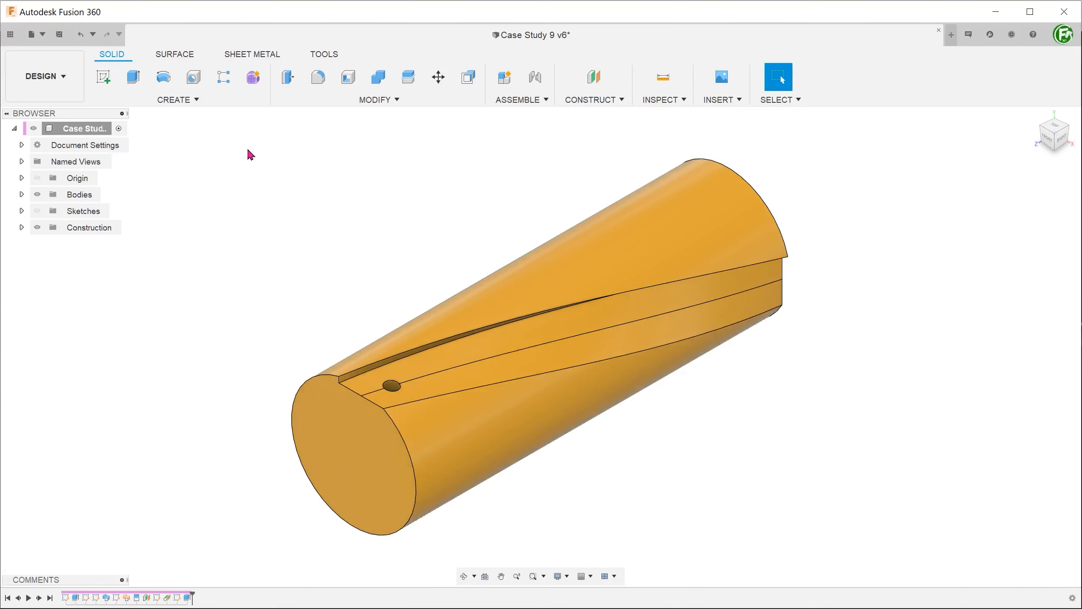
left_click(200, 99)
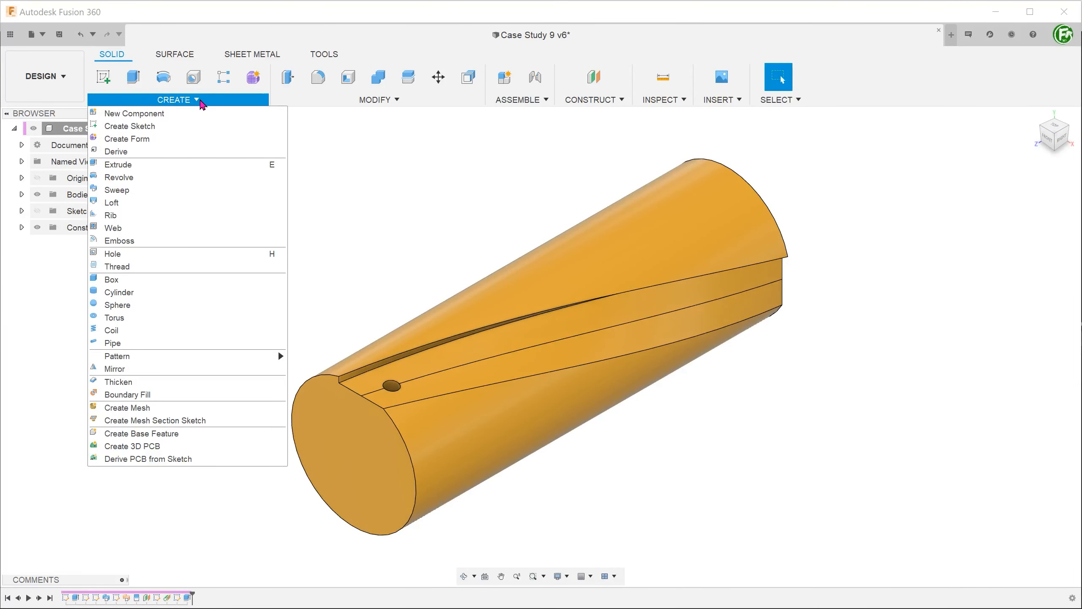
mouse_move(212, 357)
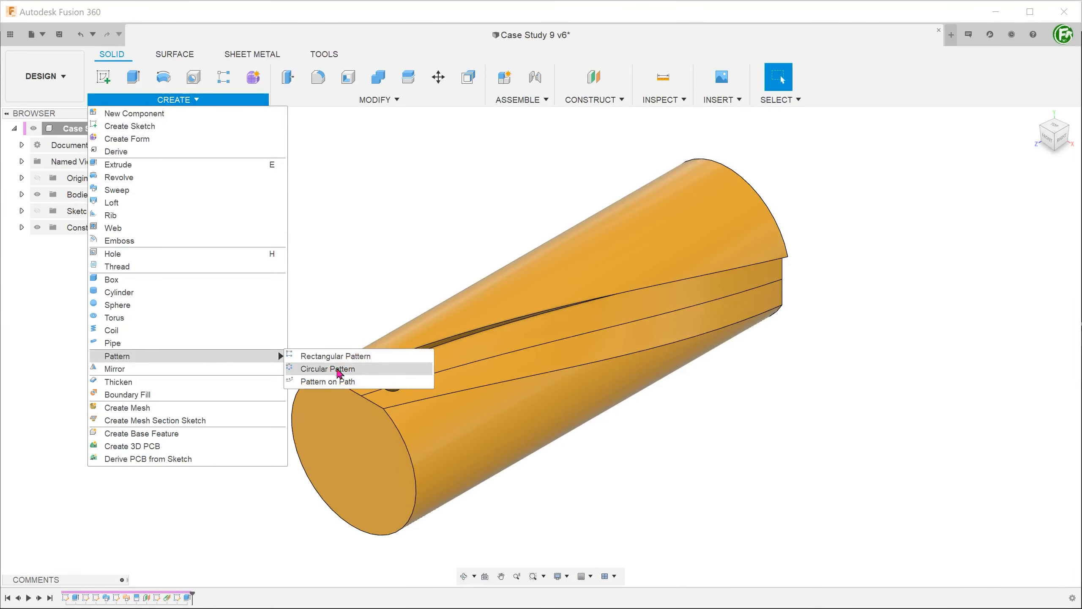
left_click(379, 385)
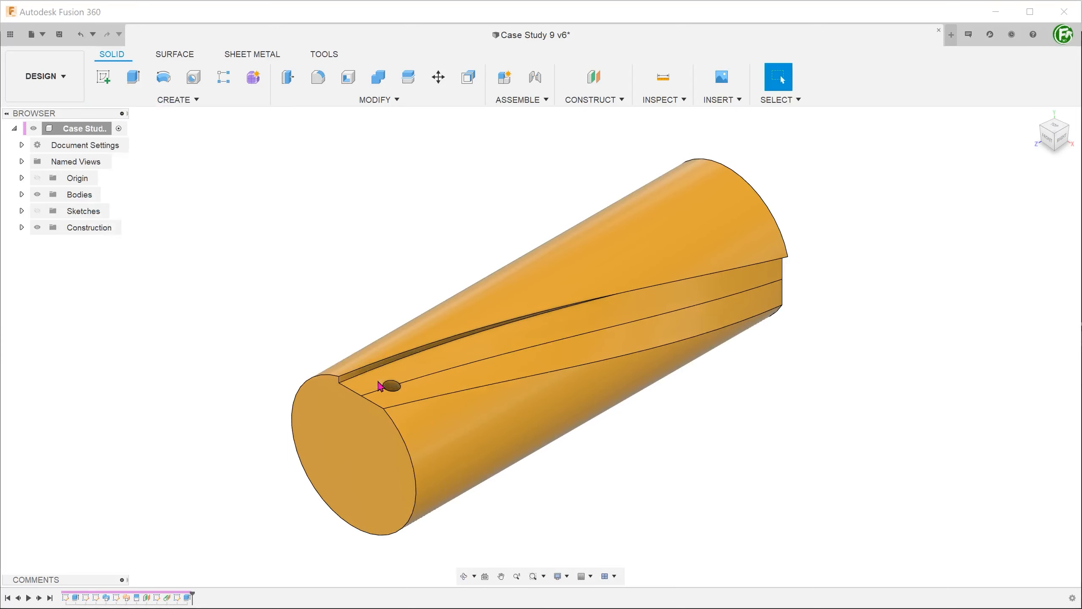
left_click(1027, 189)
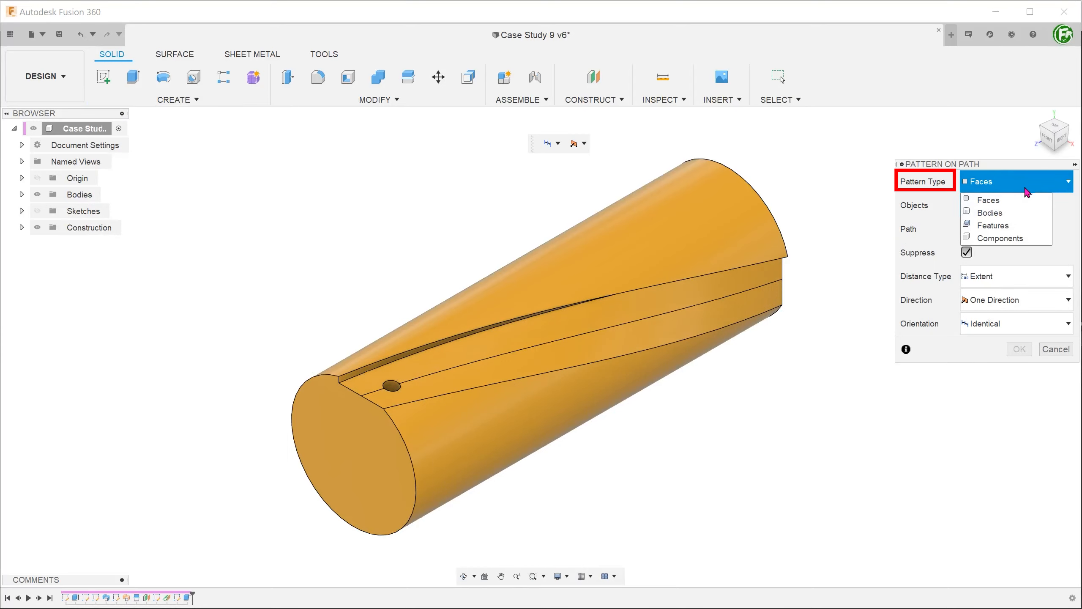
left_click(1024, 226)
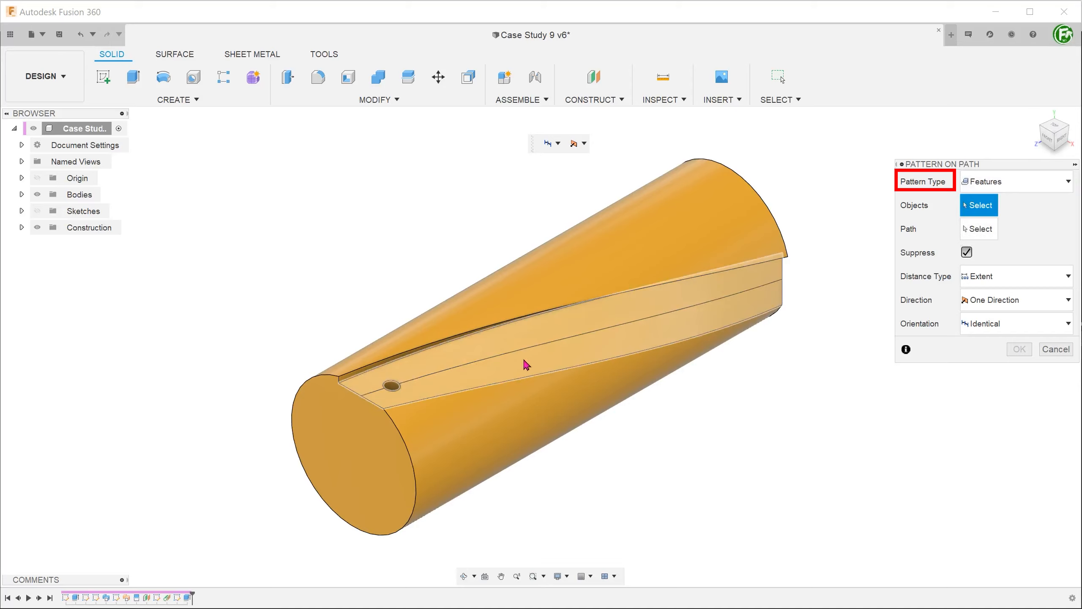
left_click(393, 390)
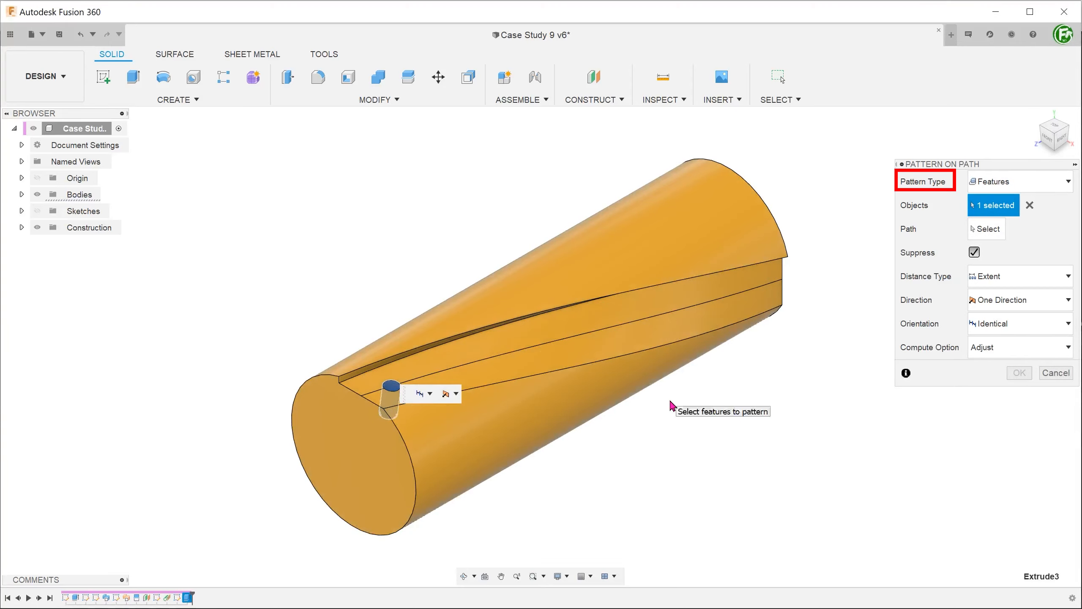
left_click(987, 229)
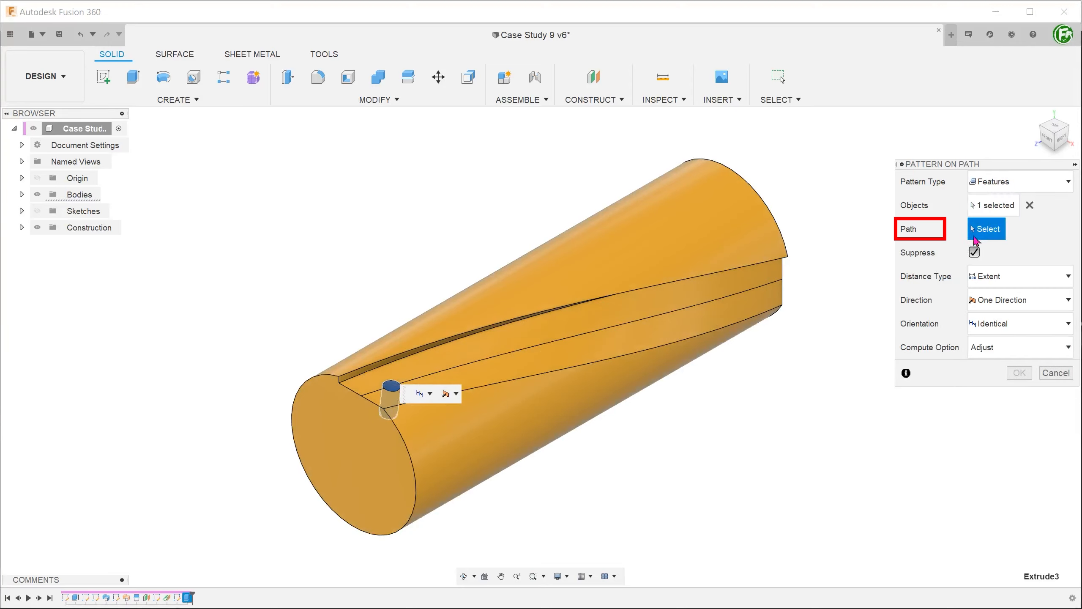
left_click(513, 360)
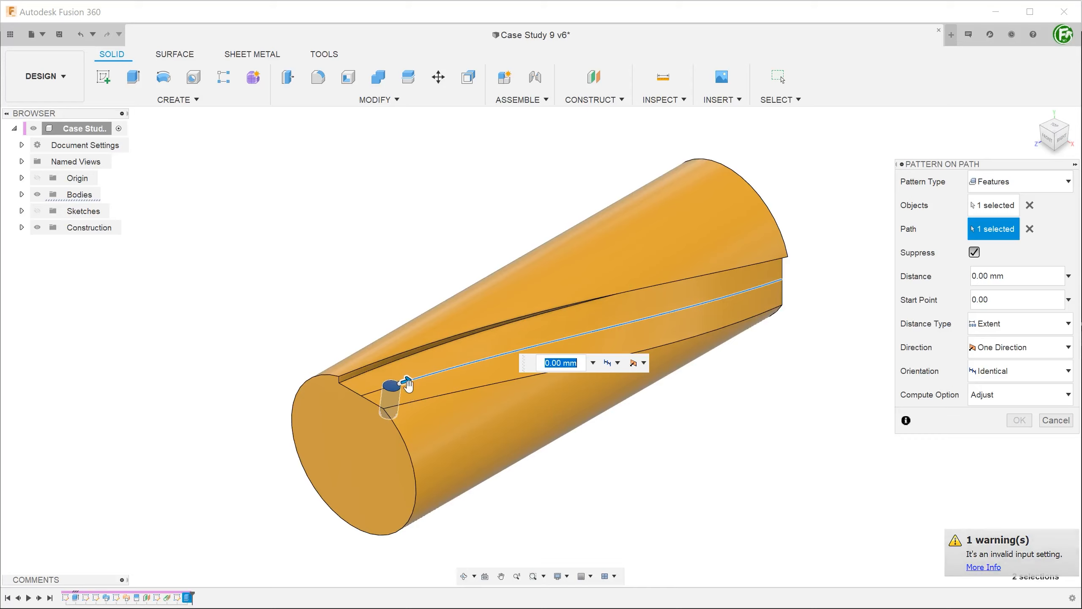
Set the path pattern's quantity to 10 and stretch its extent to about 132 mm along the groove
left_click_drag(408, 380, 477, 362)
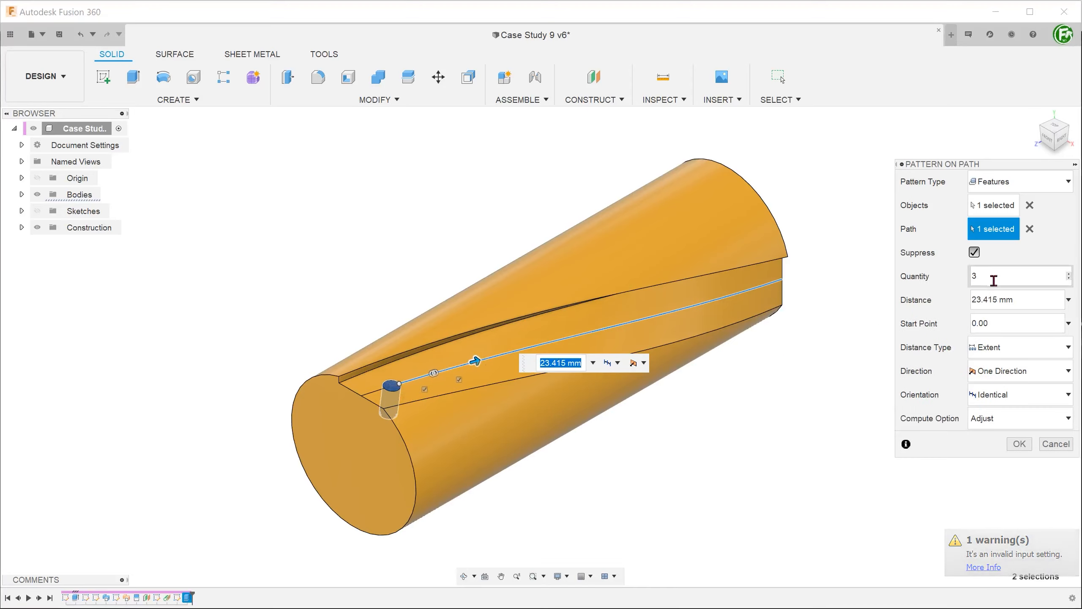
left_click_drag(992, 277, 973, 277)
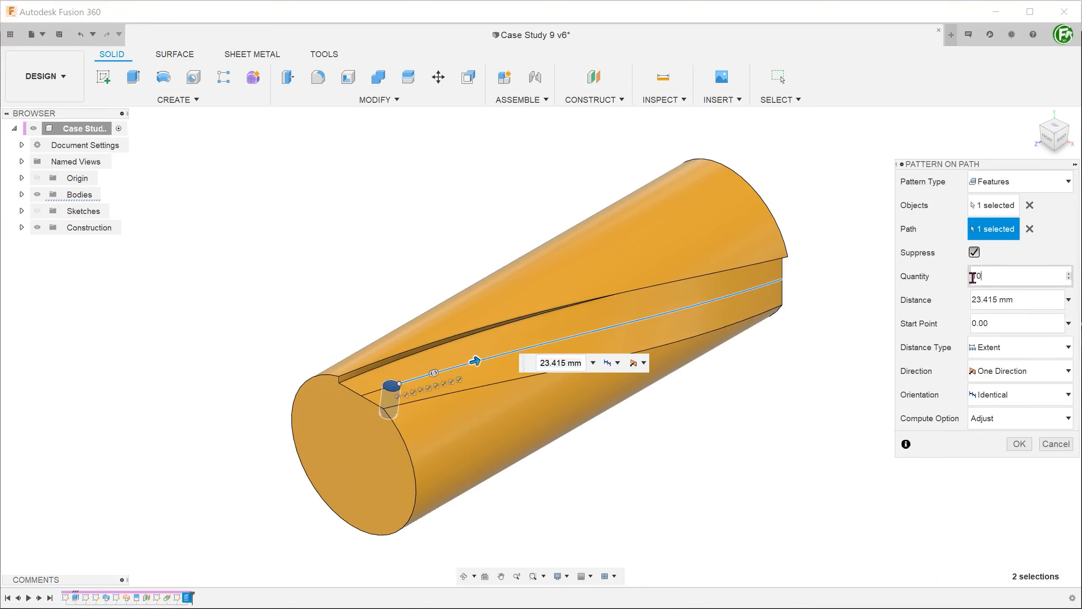
left_click_drag(484, 364, 769, 285)
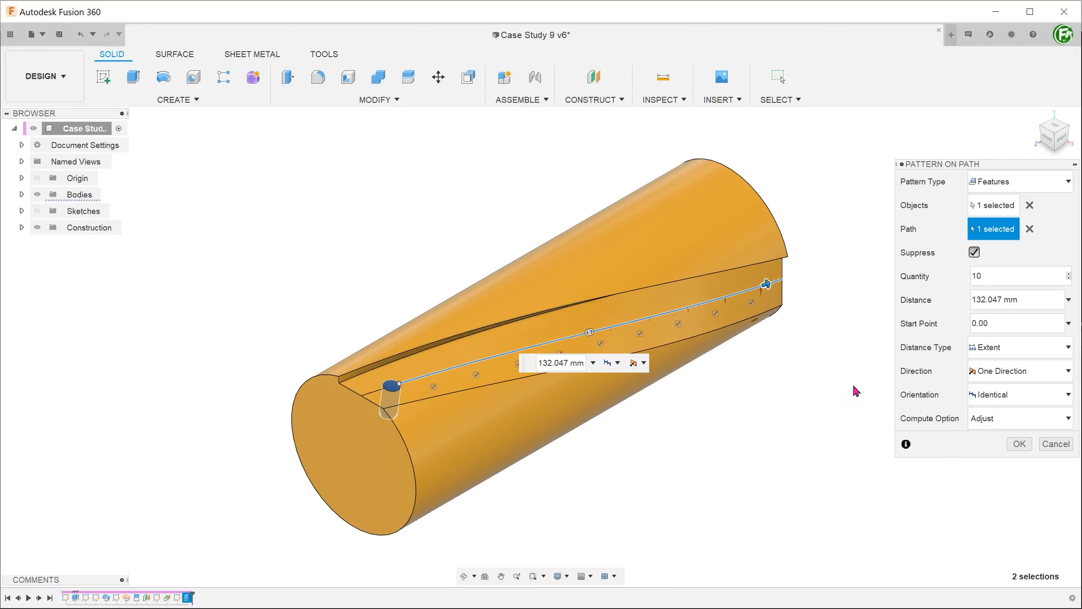
Set the pattern's orientation to Path Direction and its compute option to Optimized
left_click(1031, 395)
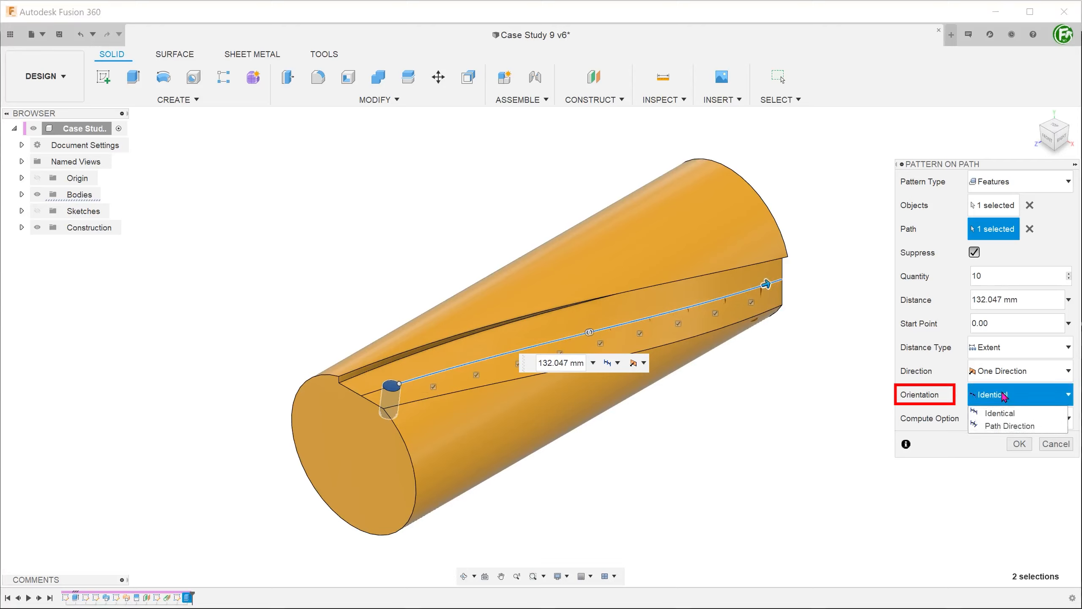
left_click(1048, 426)
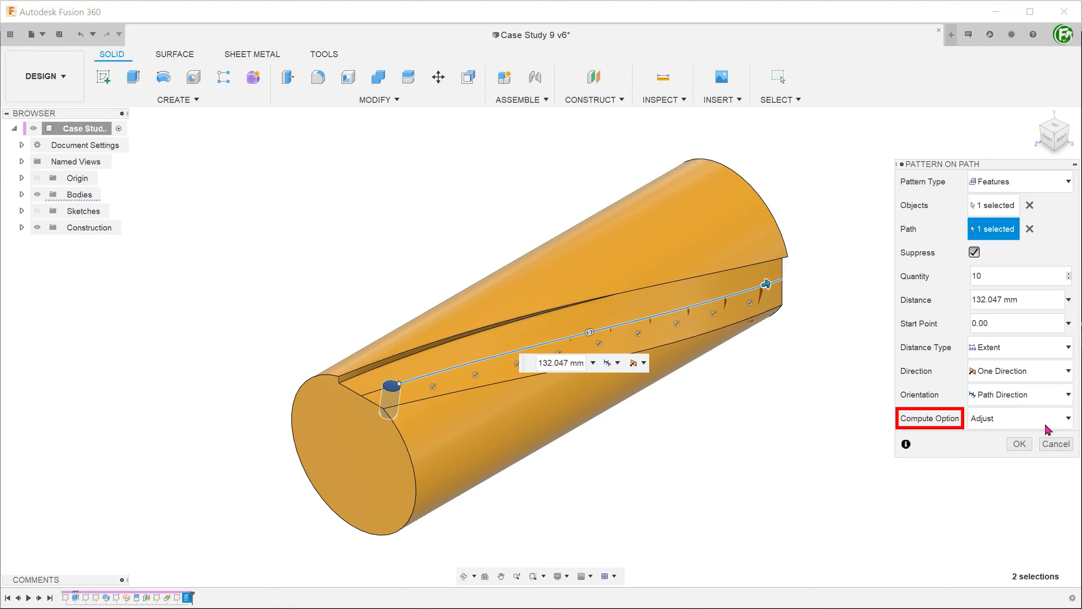
left_click(1046, 424)
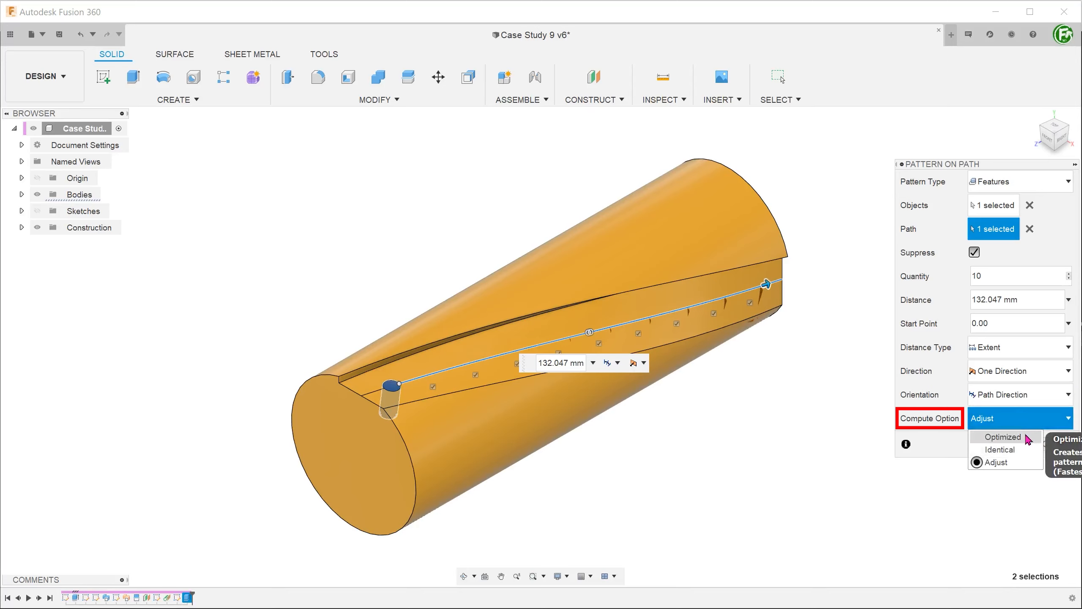
left_click(1027, 438)
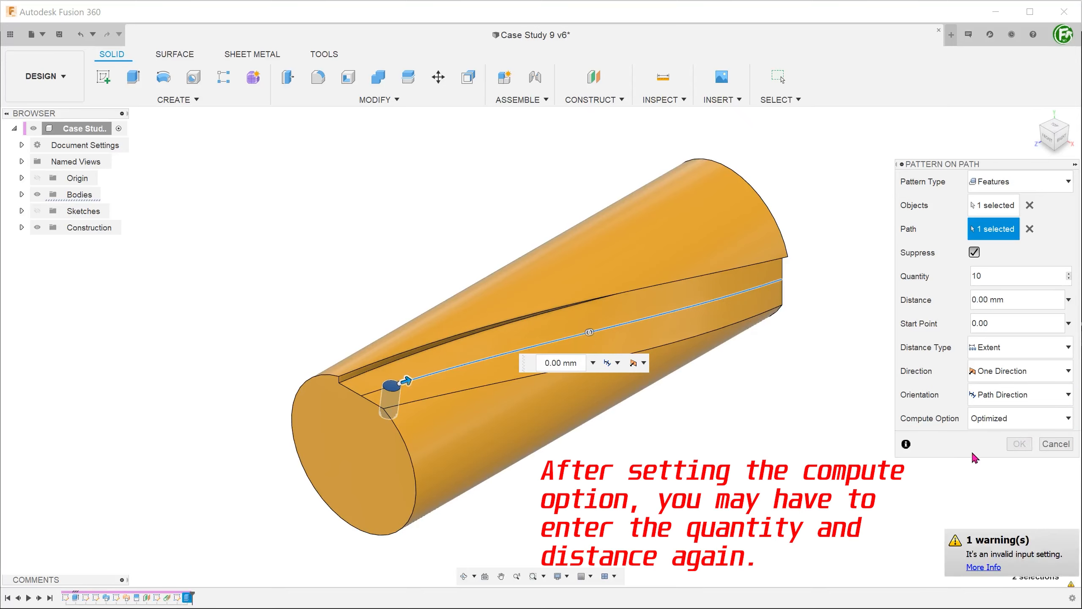
Stretch the pattern's extent to about 131 mm along the groove, complete the pattern and inspect the holes
left_click_drag(407, 380, 762, 284)
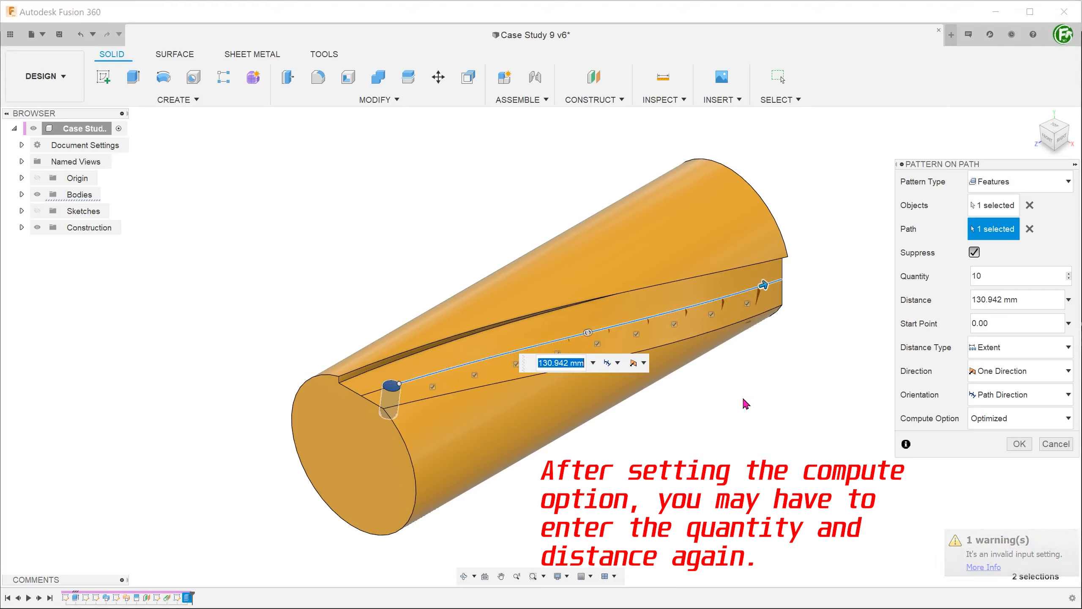
left_click(1018, 443)
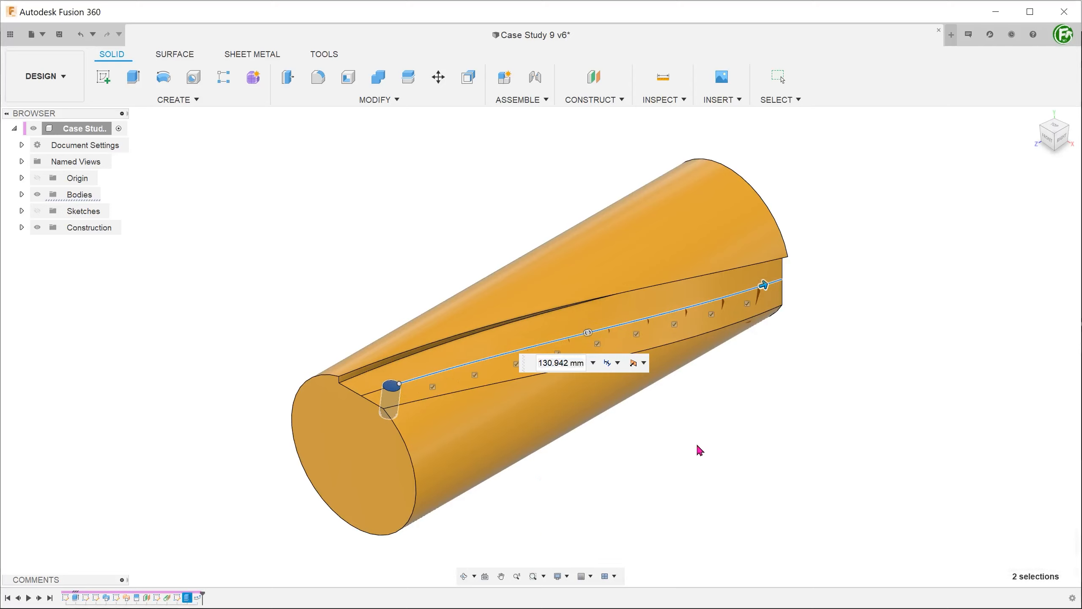
middle_click_drag(699, 450, 655, 390, "shift")
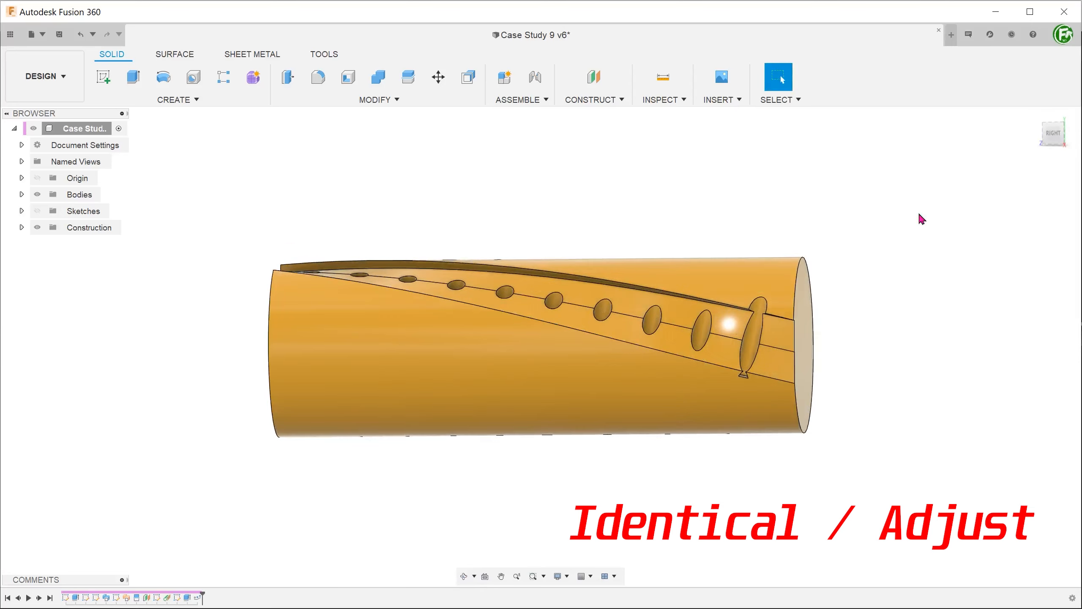
left_click(1034, 119)
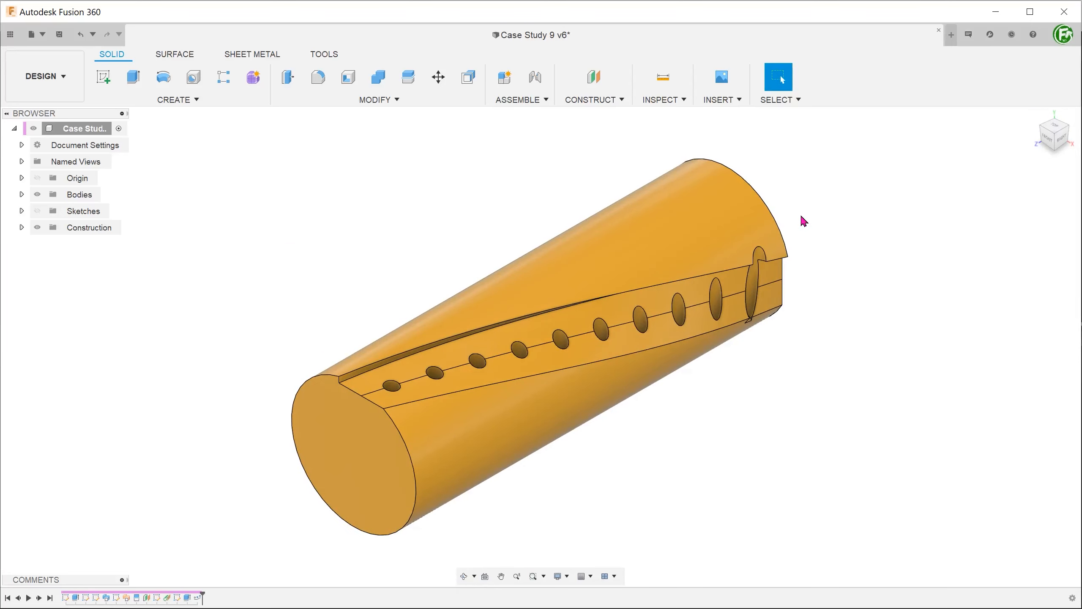